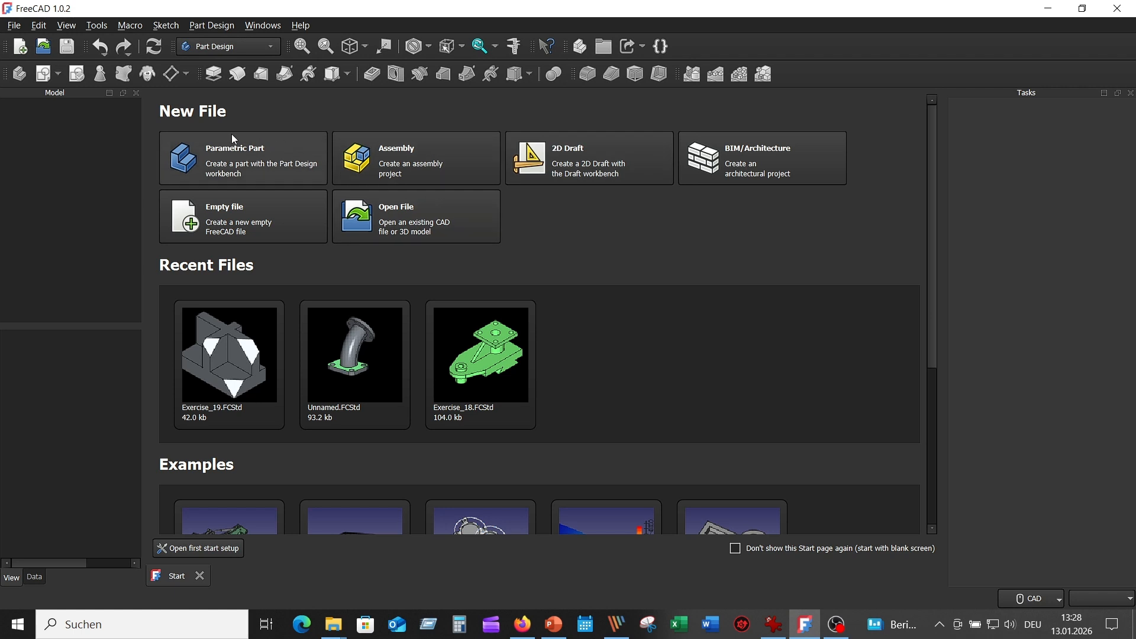
Create a new parametric part and consult the Picture6.png reference drawing in IrfanView before returning to FreeCAD
click(243, 165)
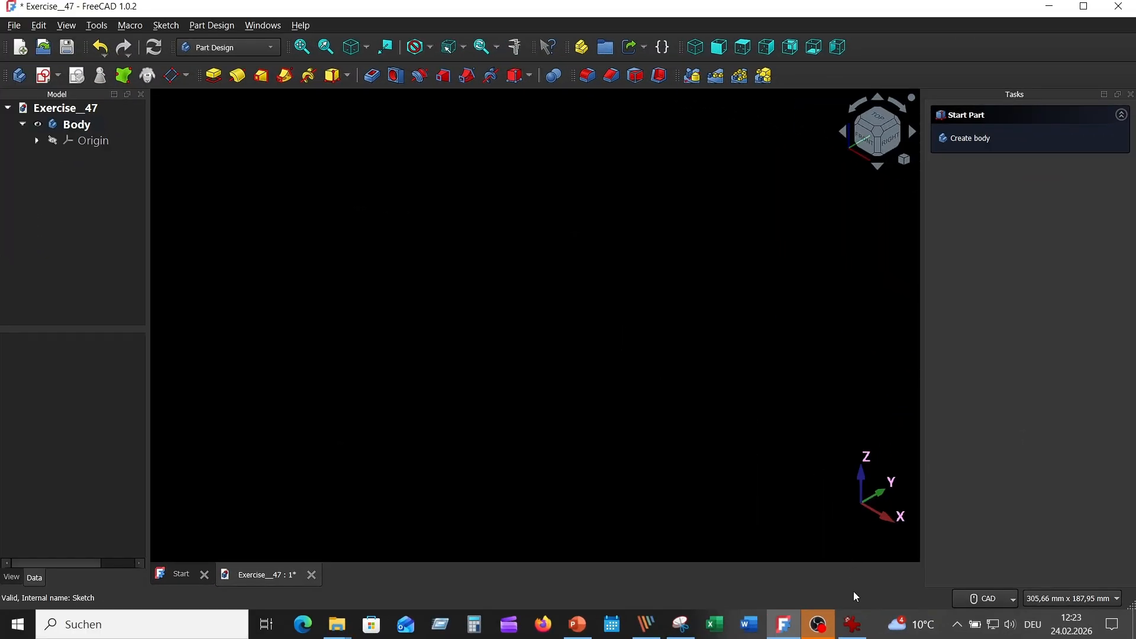
click(852, 624)
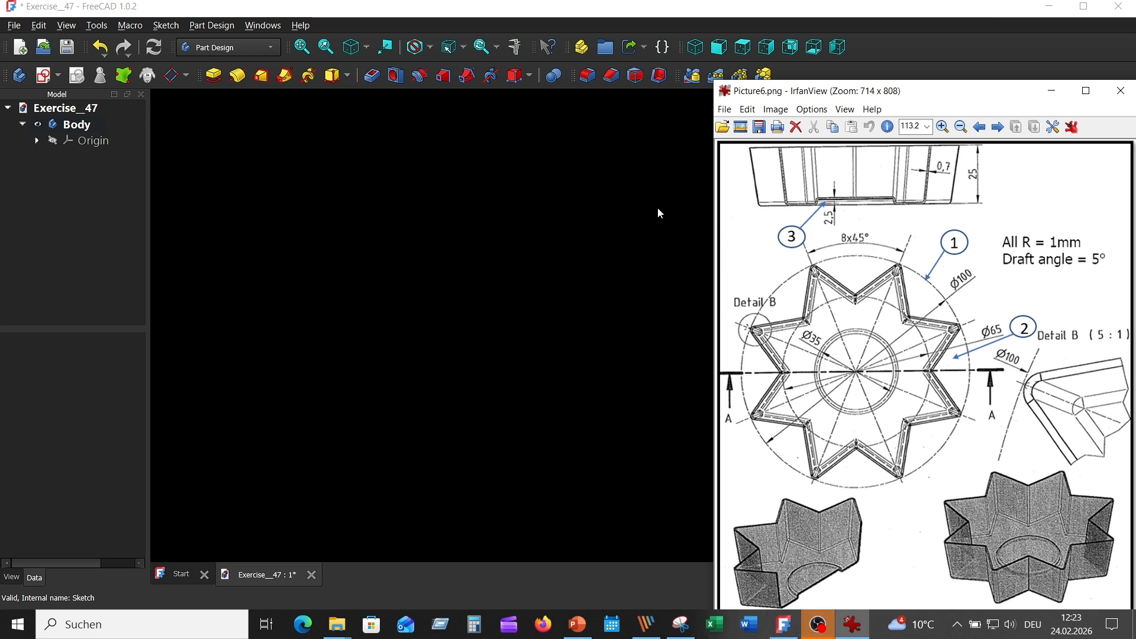
click(625, 218)
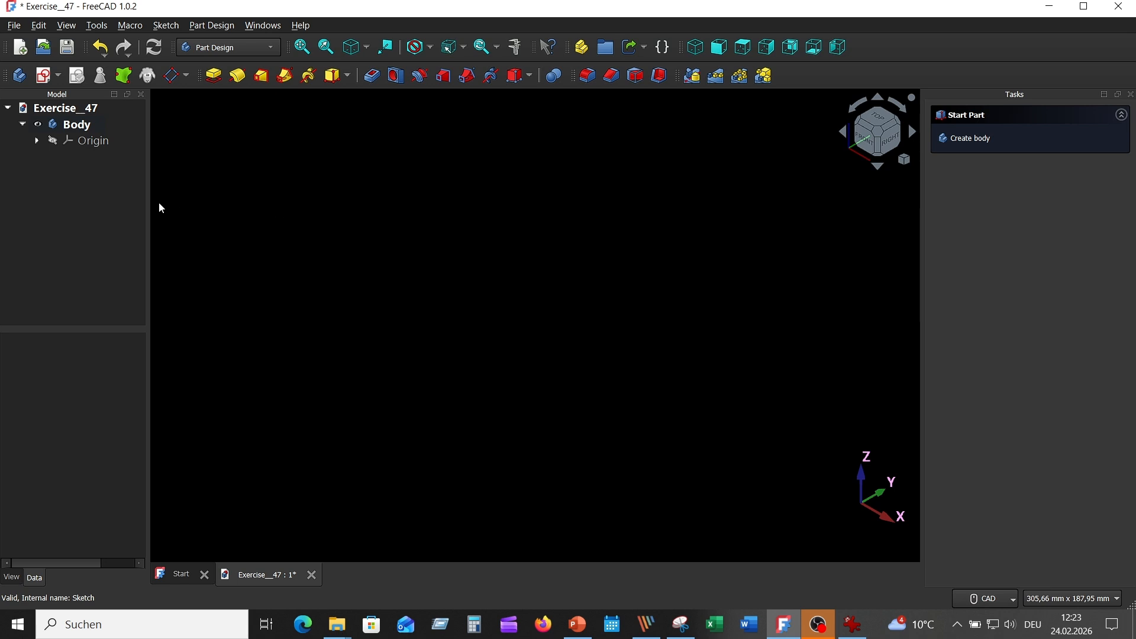
Sketch a circle of 50 mm radius centred on the origin of the XY-plane, offset its radius label, and close the sketch
click(45, 75)
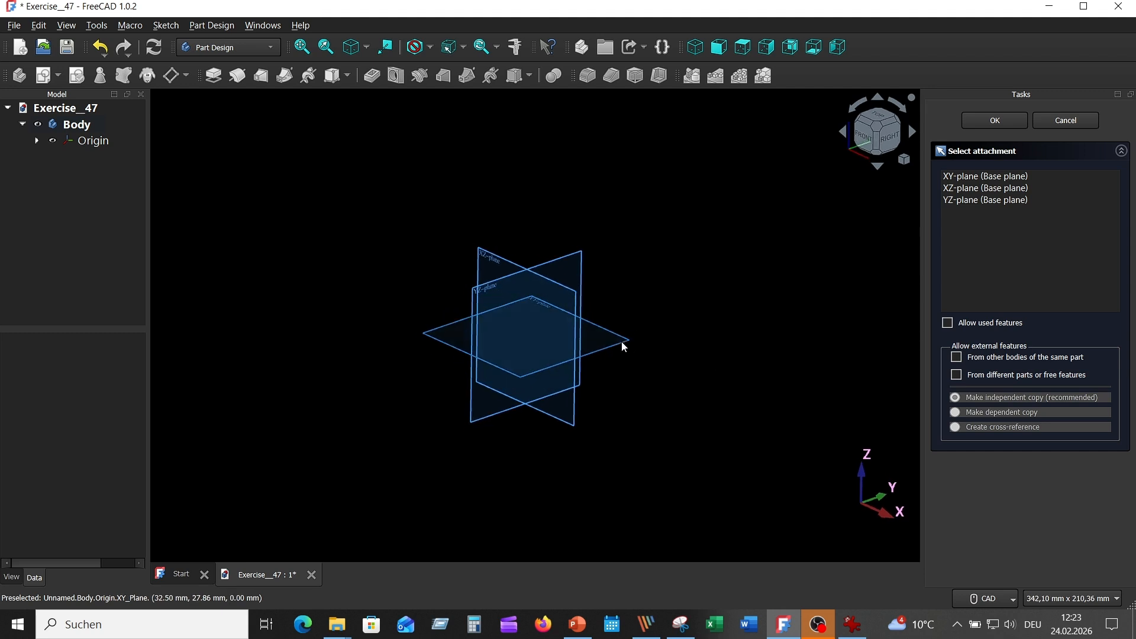
click(624, 346)
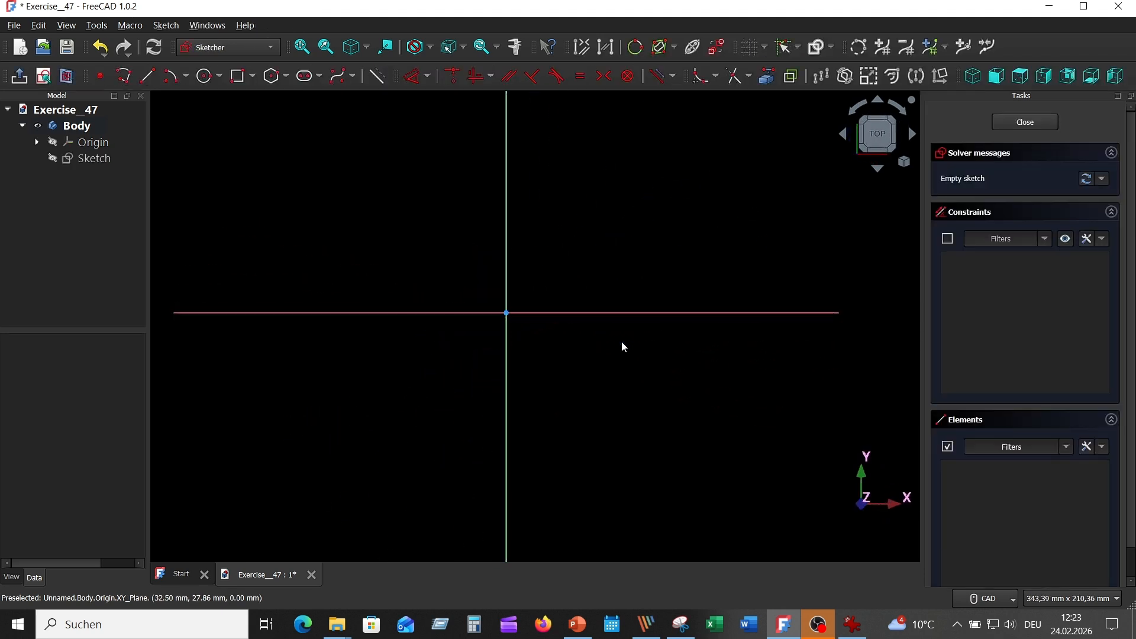
click(207, 77)
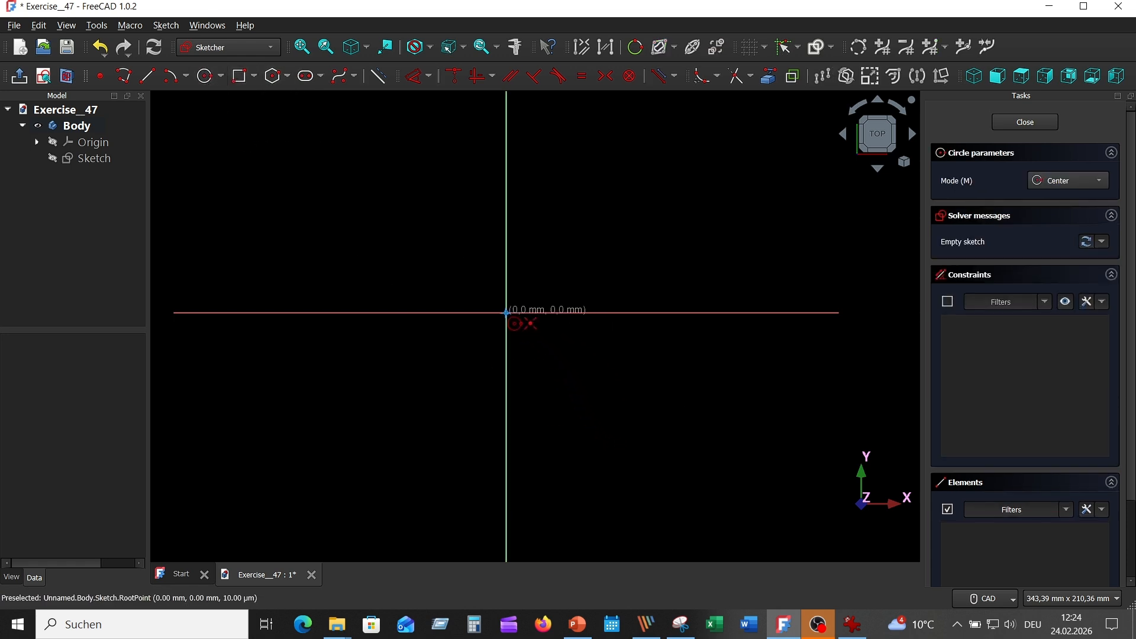
click(506, 312)
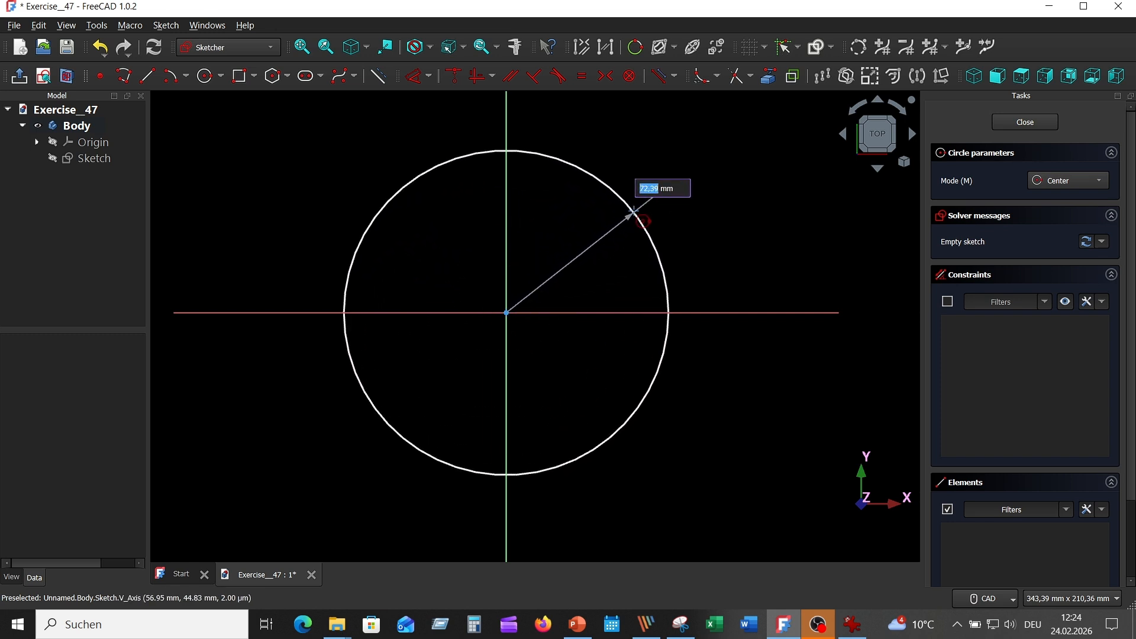
text(50)
key(Return)
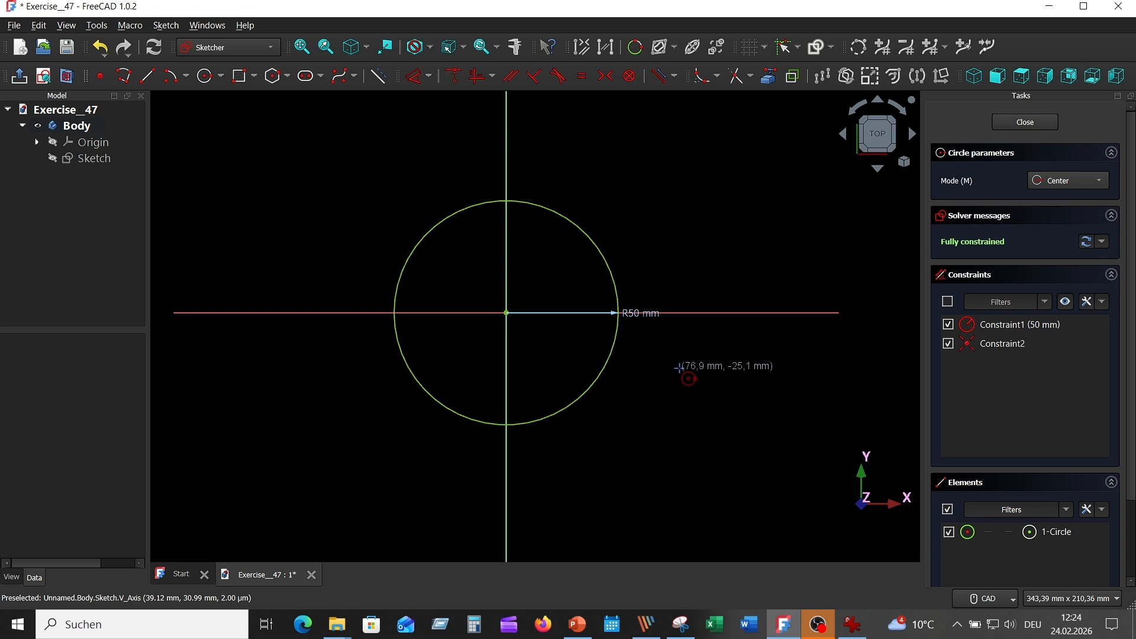
right_click(671, 359)
drag(652, 319, 661, 259)
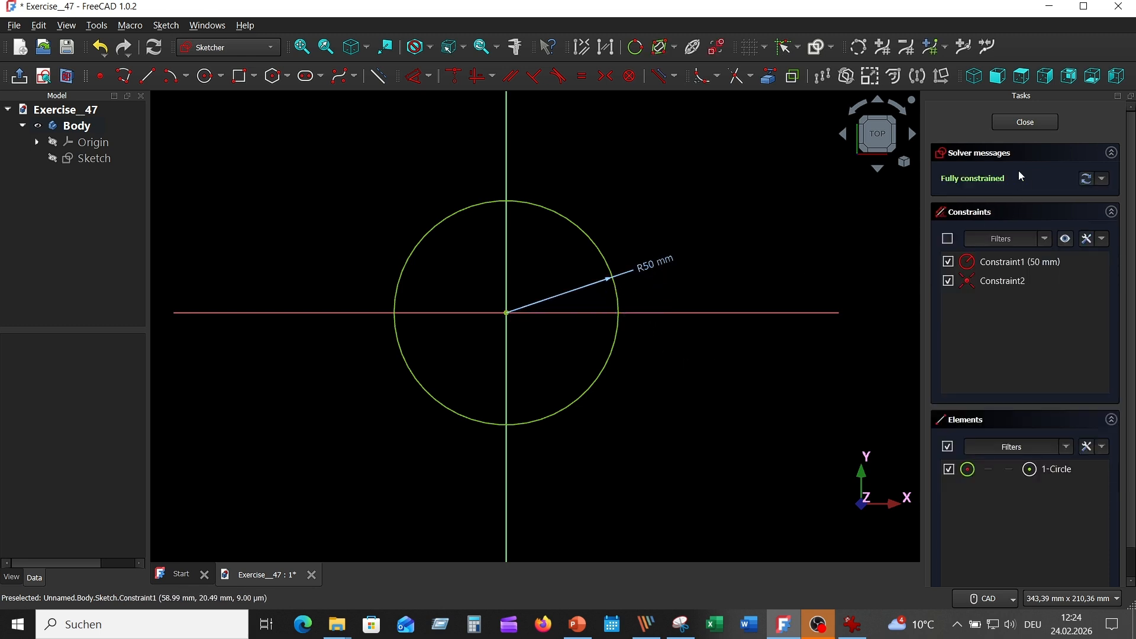
click(1027, 124)
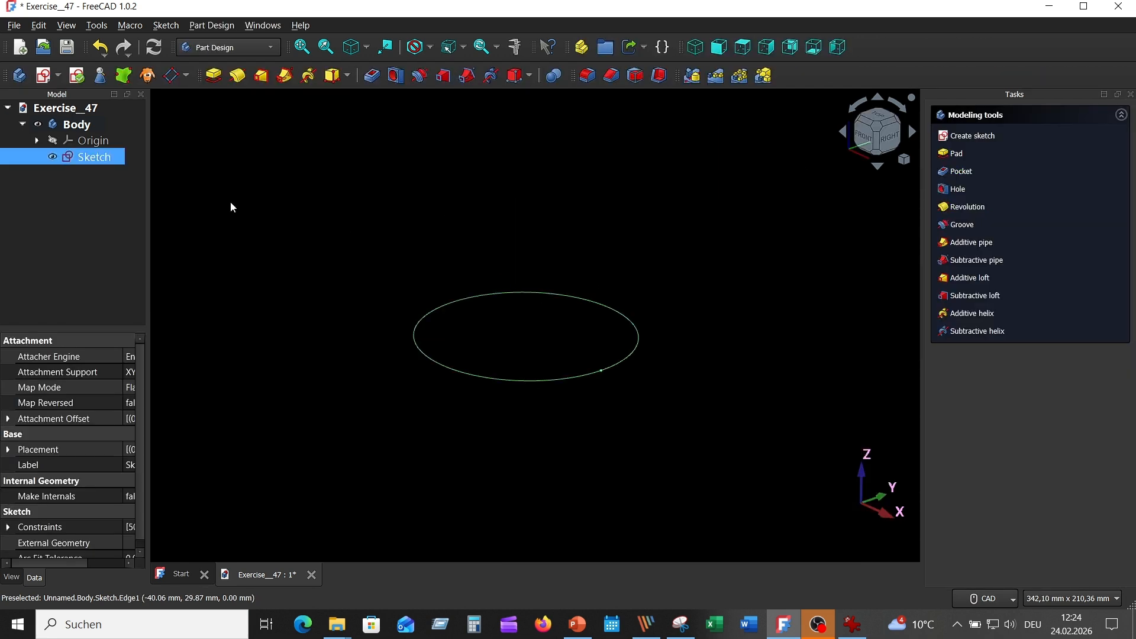
Pad the circle sketch to a length of 25 mm
click(214, 75)
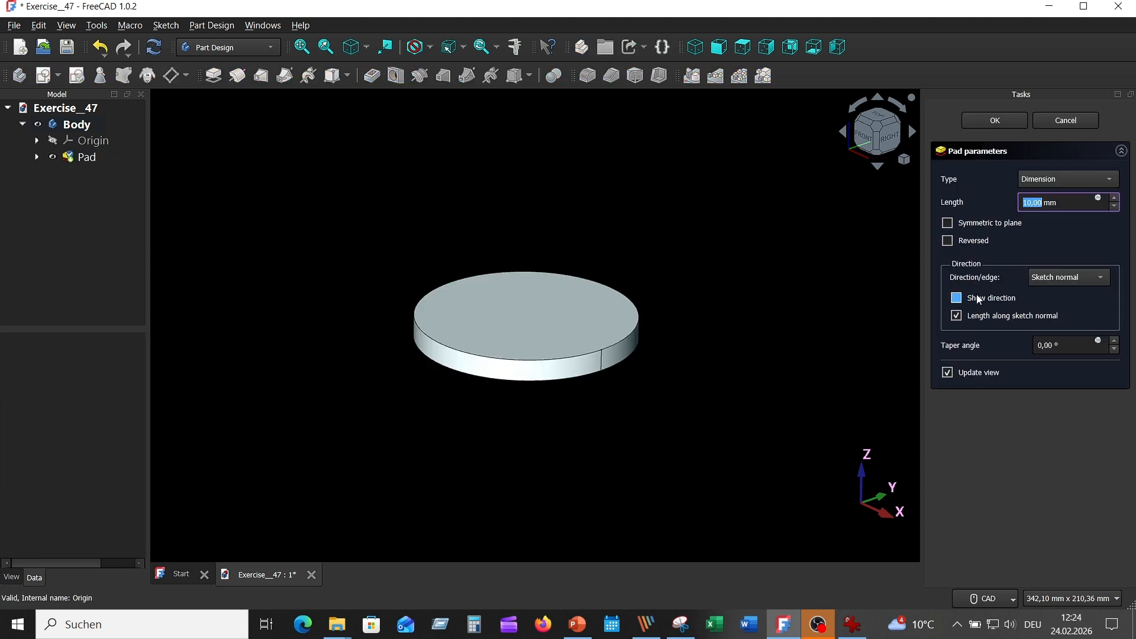
text(25)
key(Return)
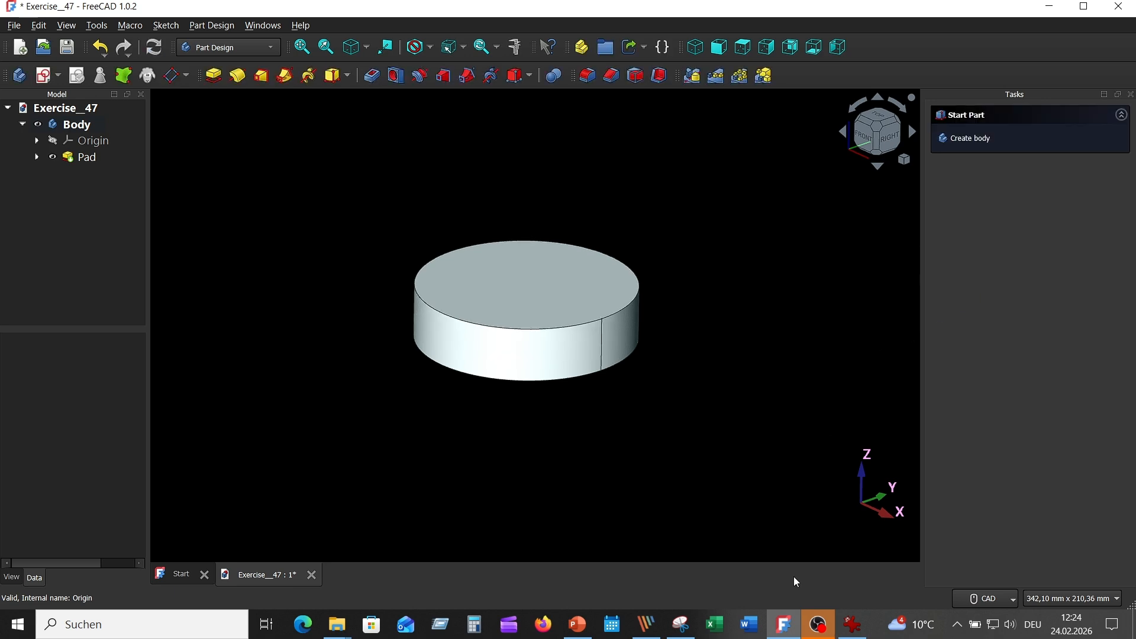
After checking the drawing, draft the disc's side face by 5° with the bottom face as neutral plane and the pull direction reversed
click(851, 625)
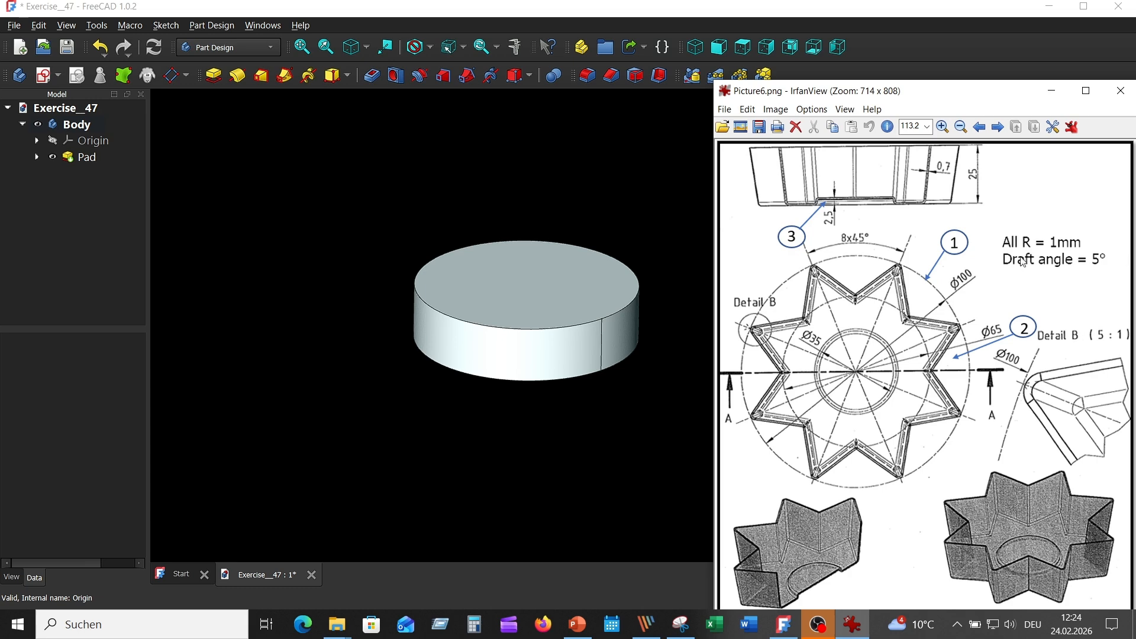
click(633, 195)
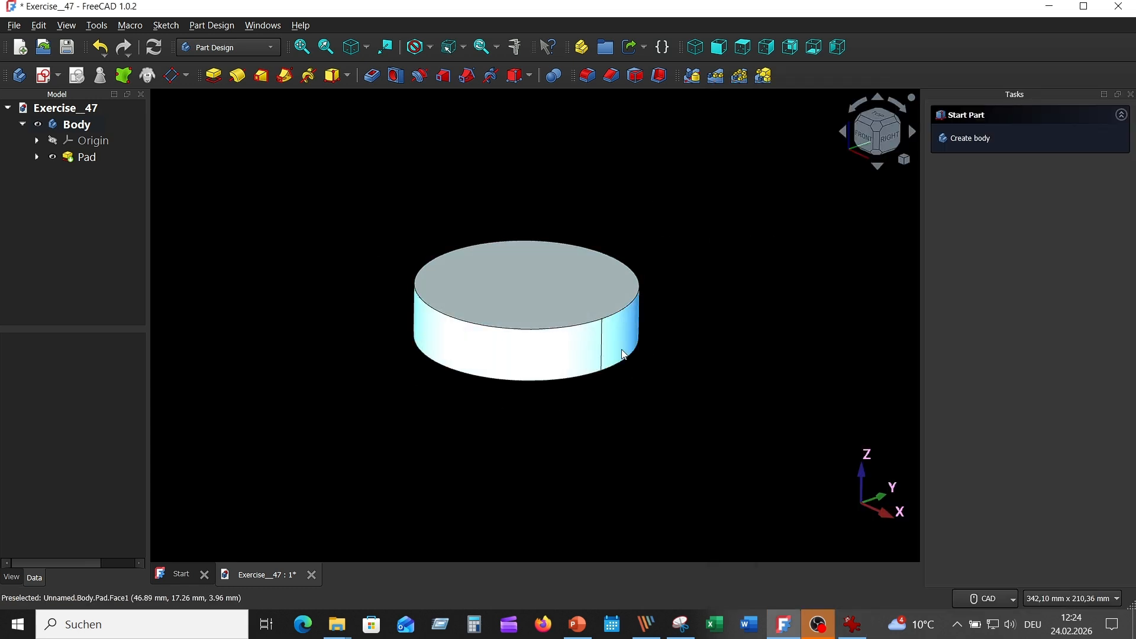
click(637, 75)
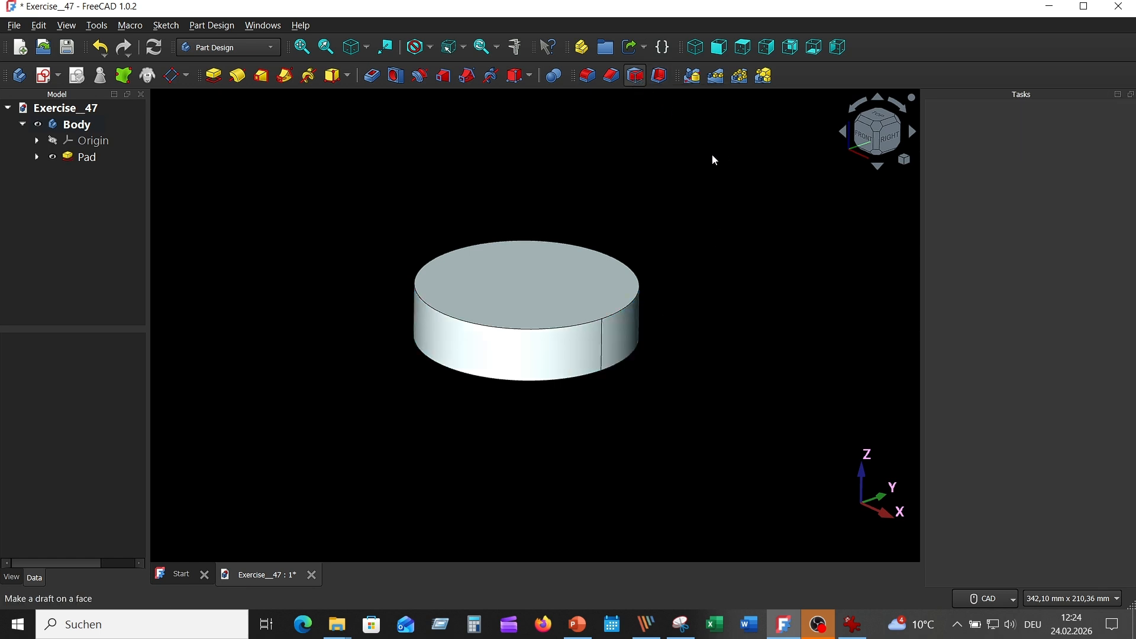
click(610, 338)
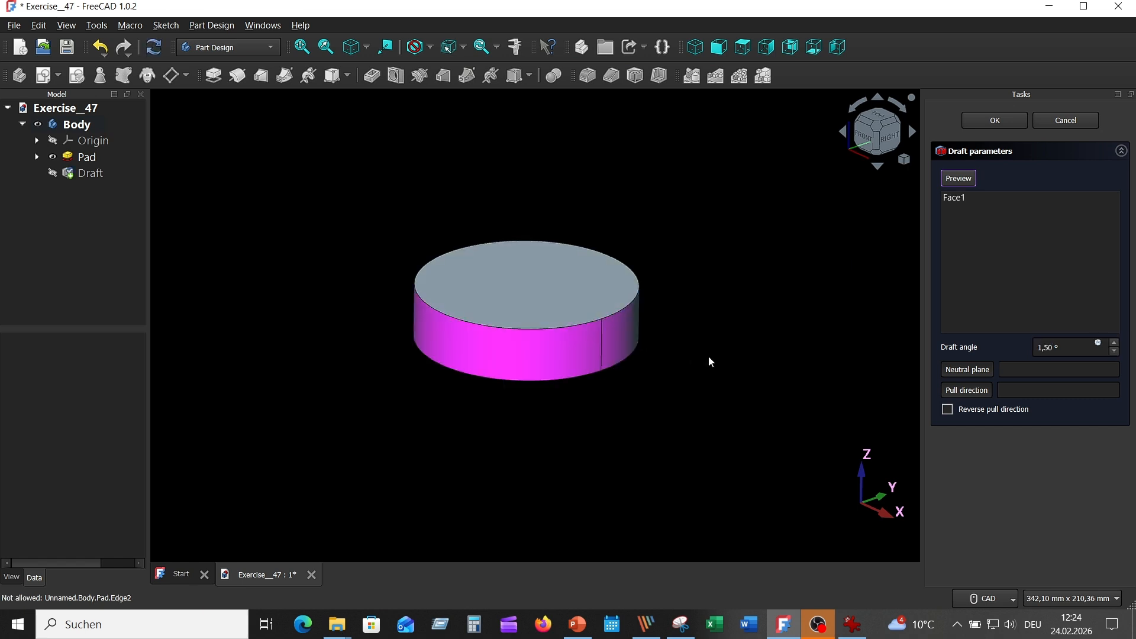
click(970, 370)
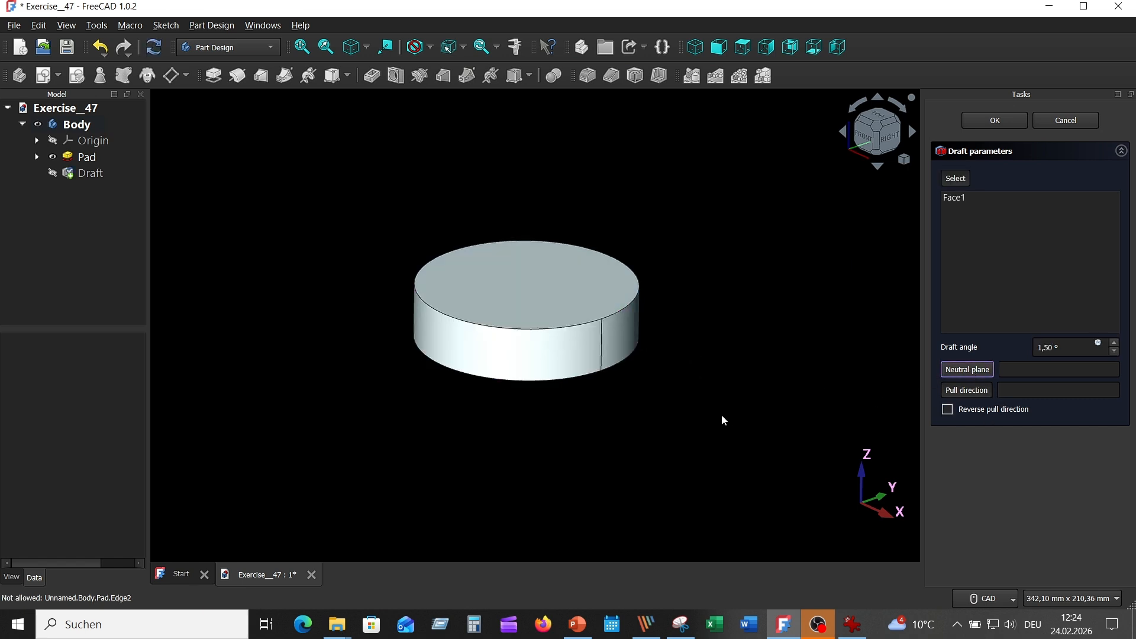
middle_drag(722, 418, 1050, 372)
click(556, 366)
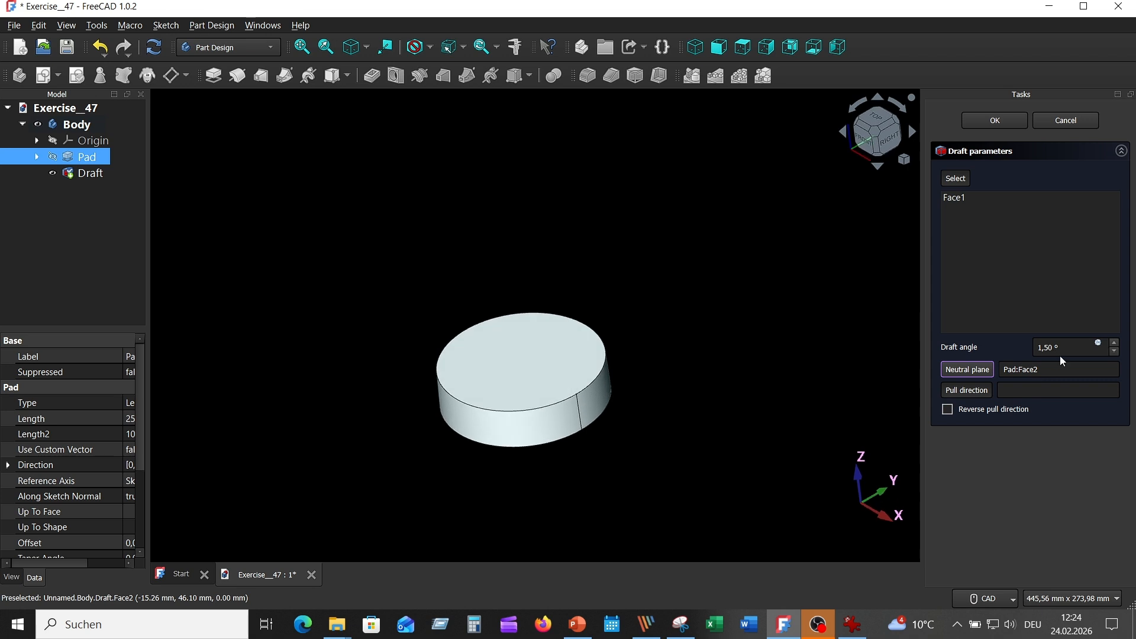
double_click(1055, 347)
text(5)
click(1117, 414)
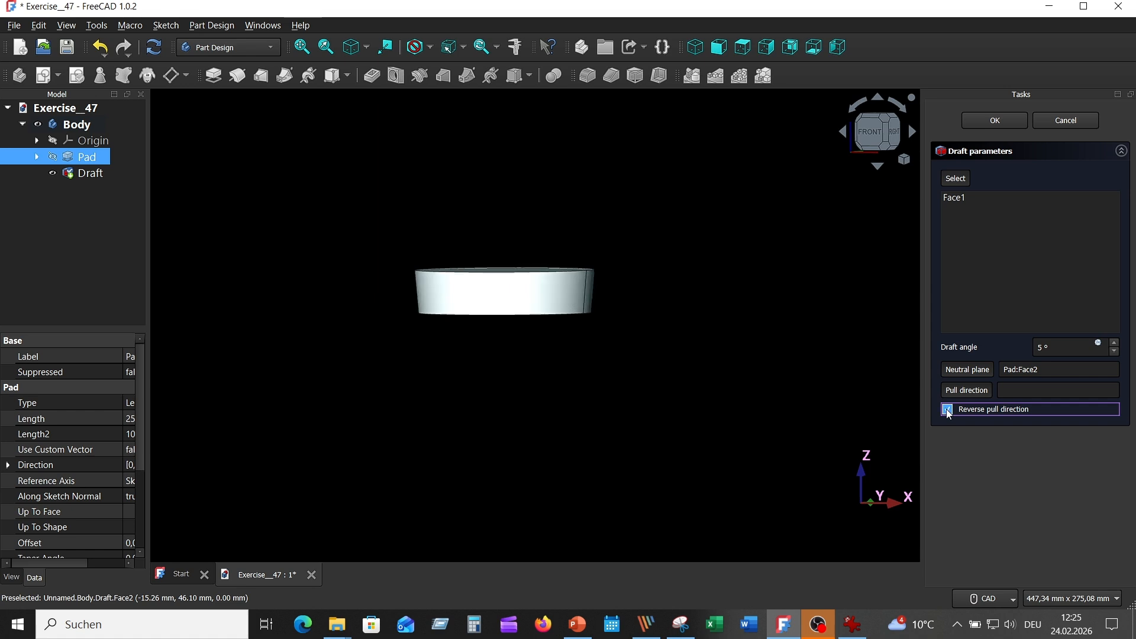
key(0)
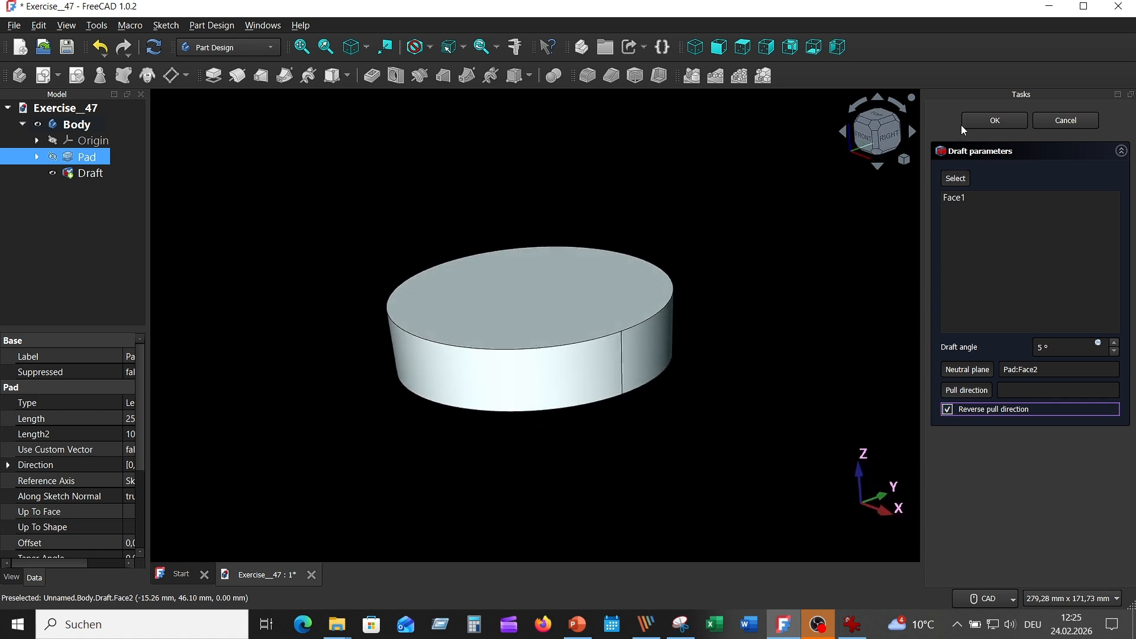
click(983, 127)
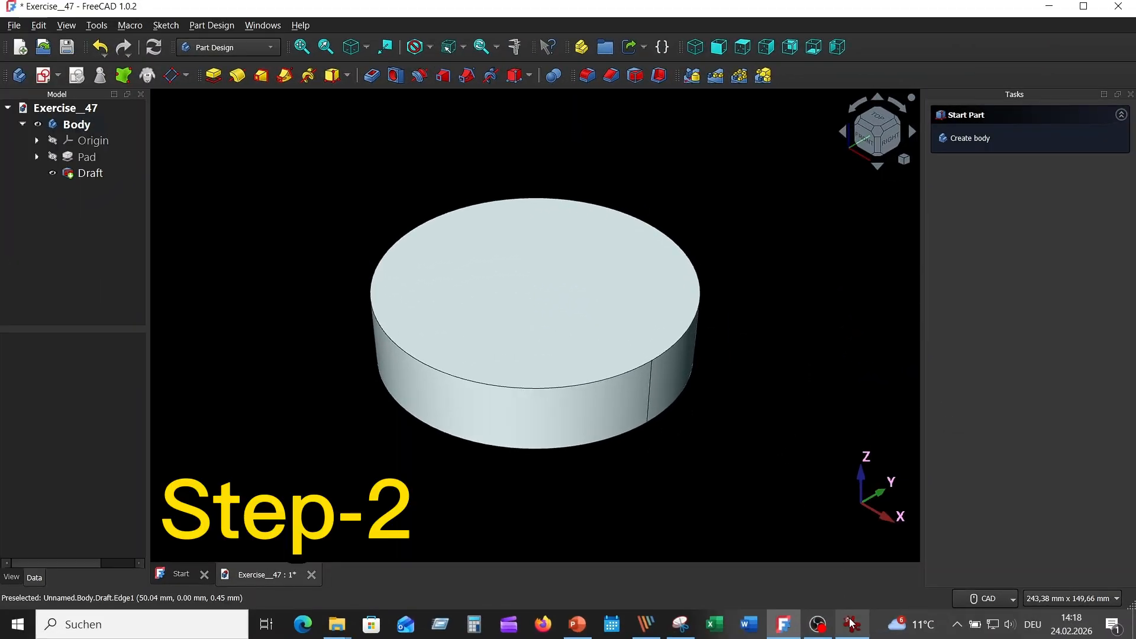
Consult the reference drawing for the star profile and start a new sketch on the drafted disc's bottom face
click(852, 625)
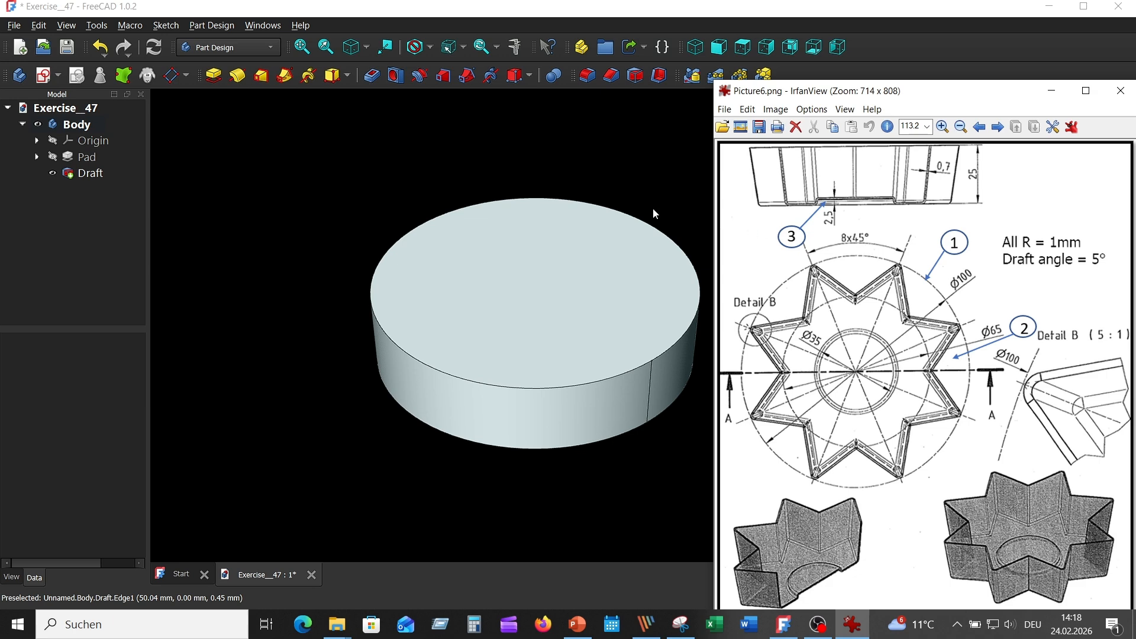
click(392, 152)
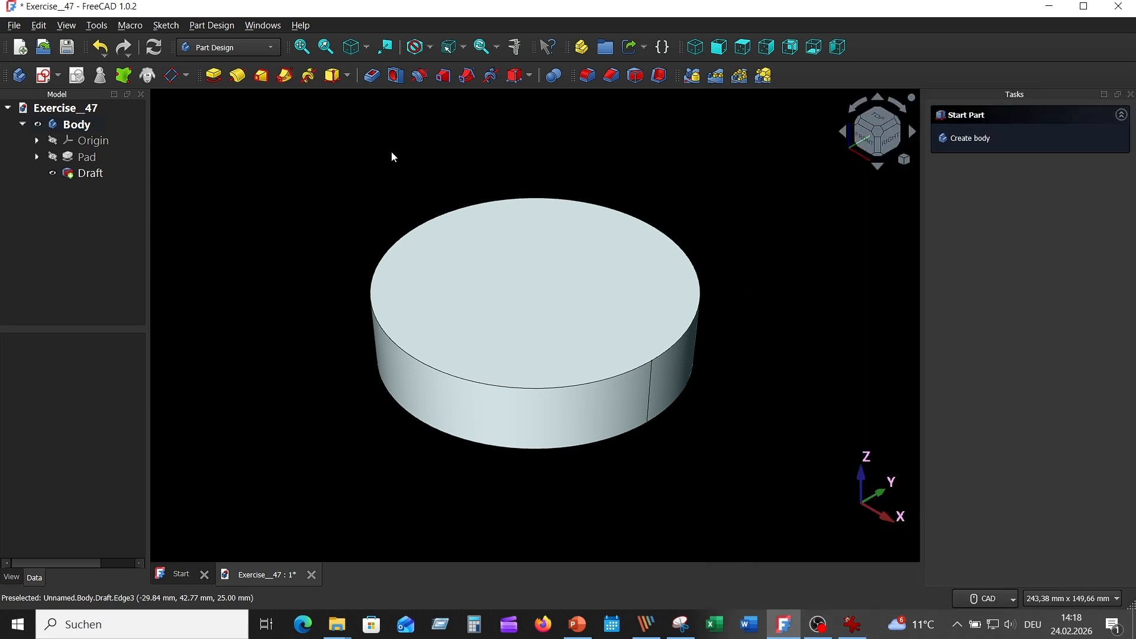
mouse_move(391, 152)
middle_down()
mouse_move(403, 190)
mouse_move(548, 369)
mouse_move(563, 322)
middle_up()
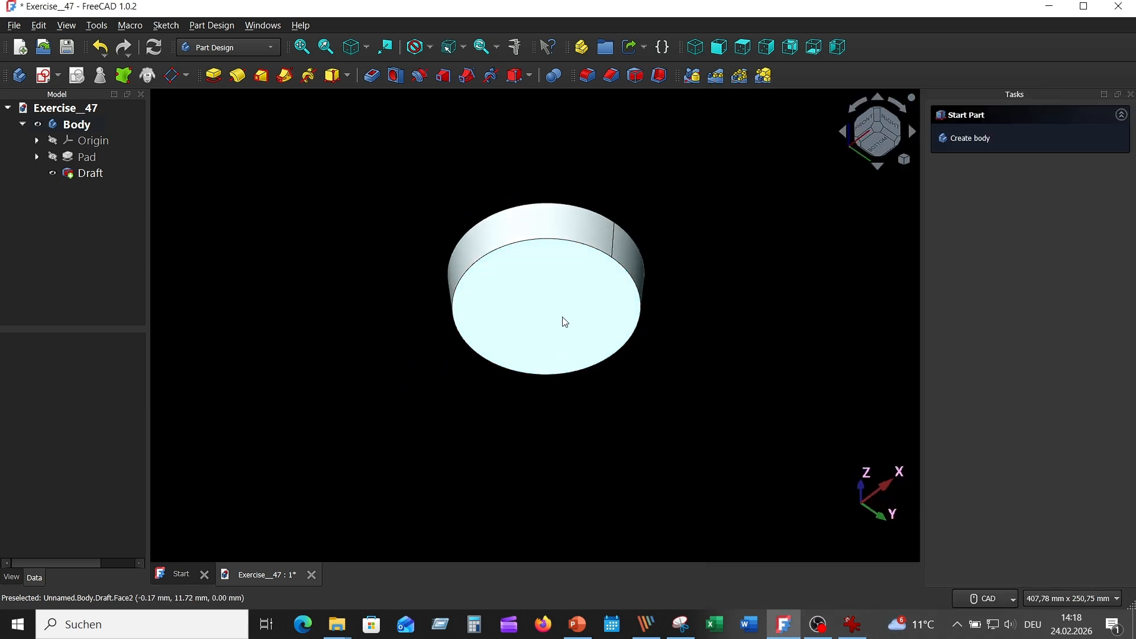
click(563, 322)
click(38, 80)
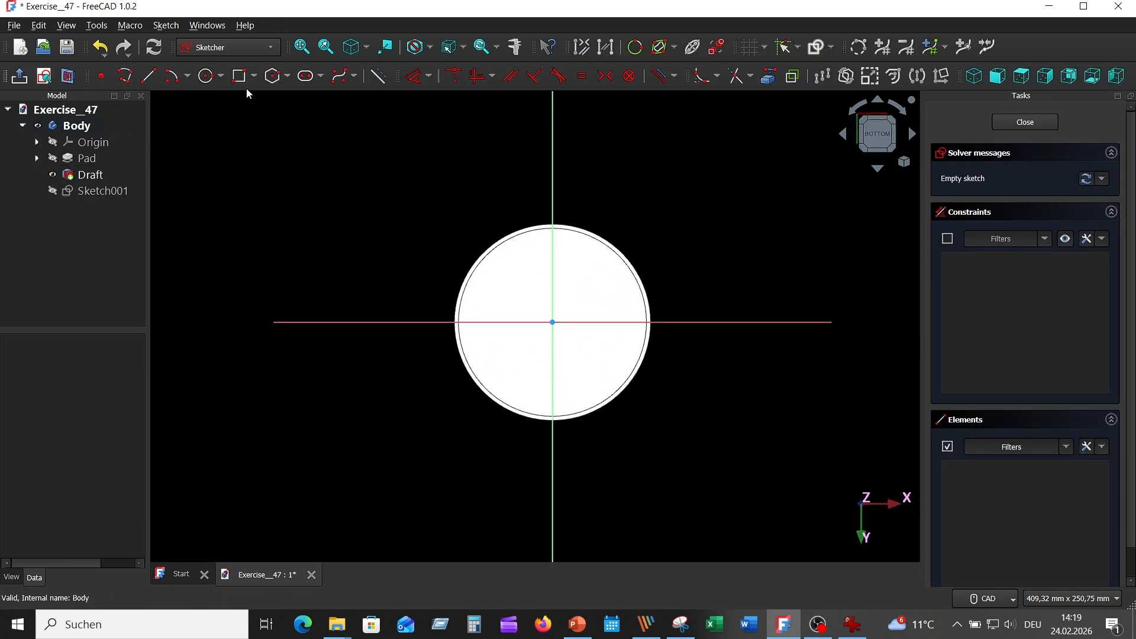
Draw three concentric circles centred on the origin with radii of 32,5 mm, 50 mm and 60 mm
click(206, 75)
click(553, 323)
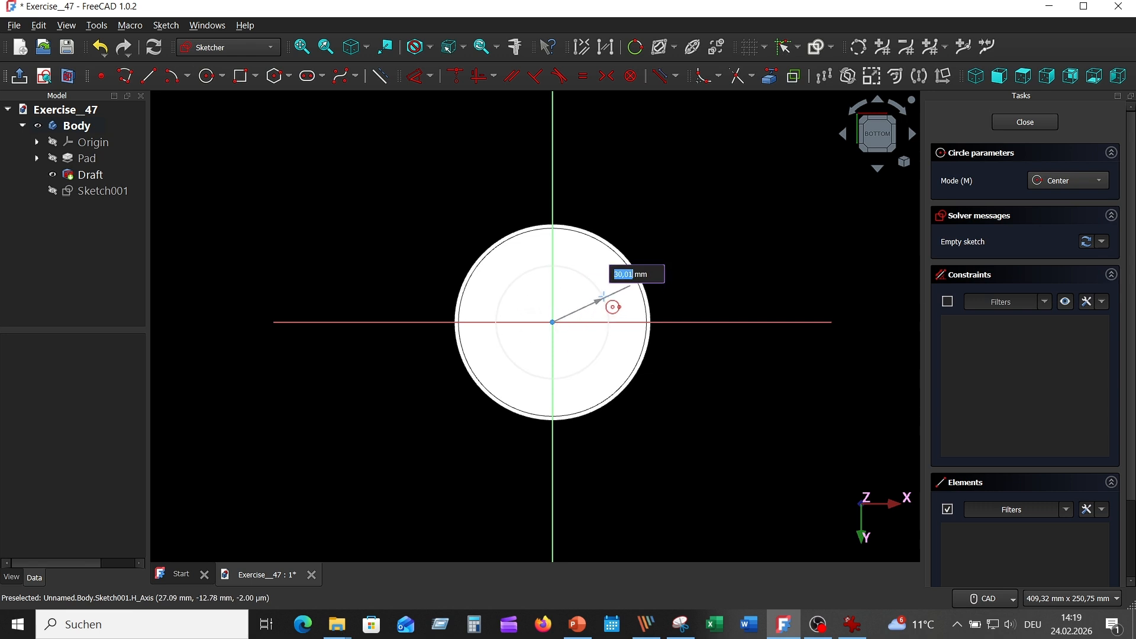
text(32,5)
key(Return)
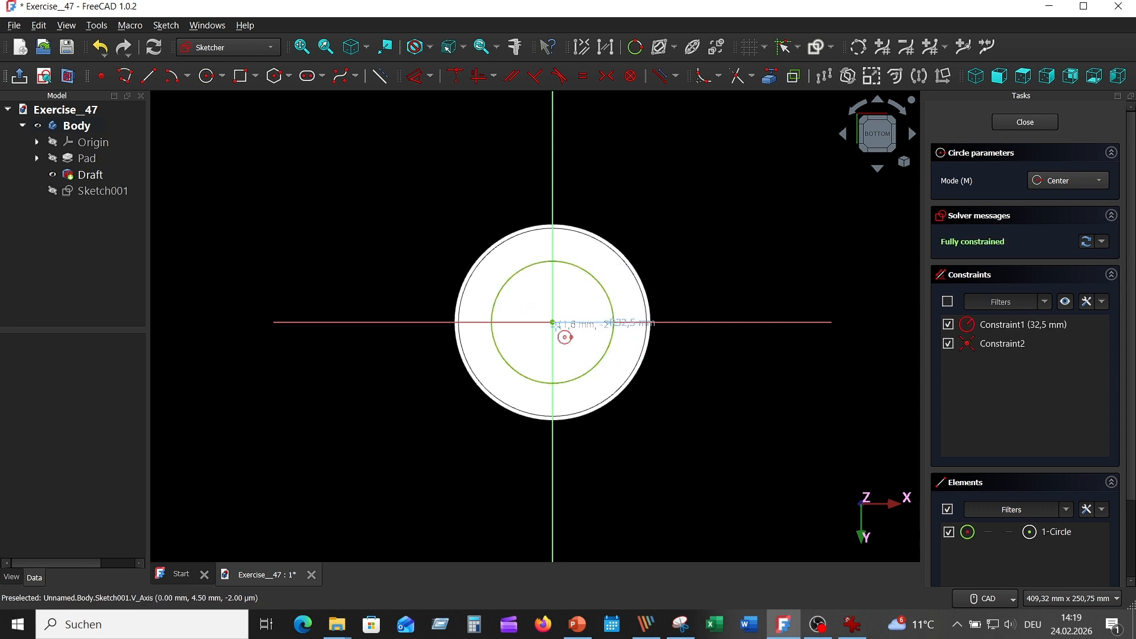
click(553, 323)
text(50)
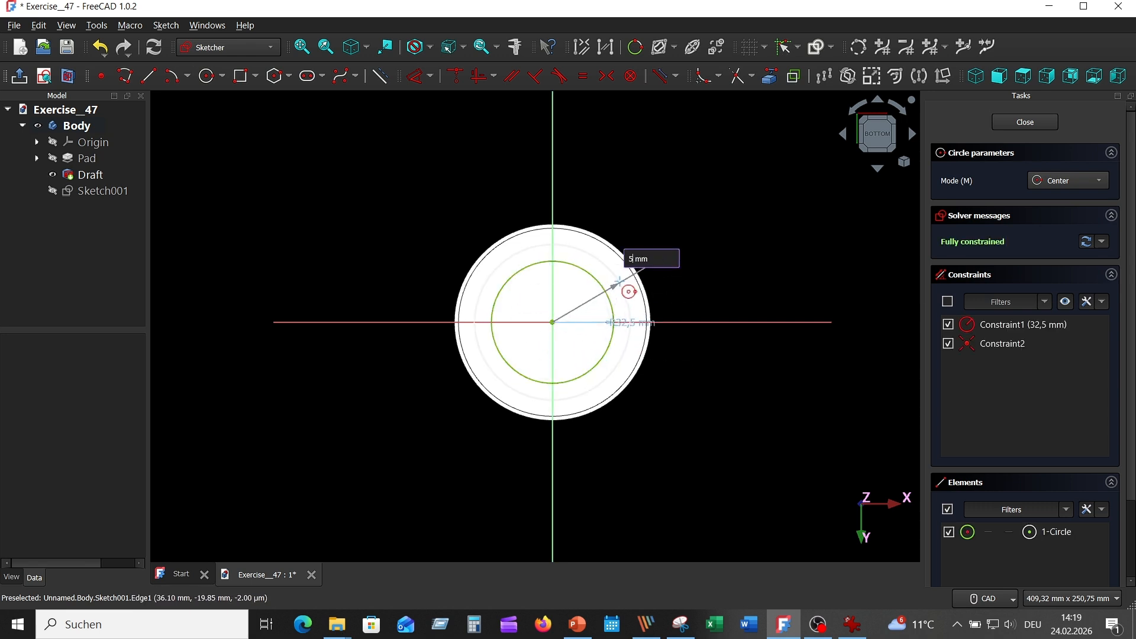
key(Return)
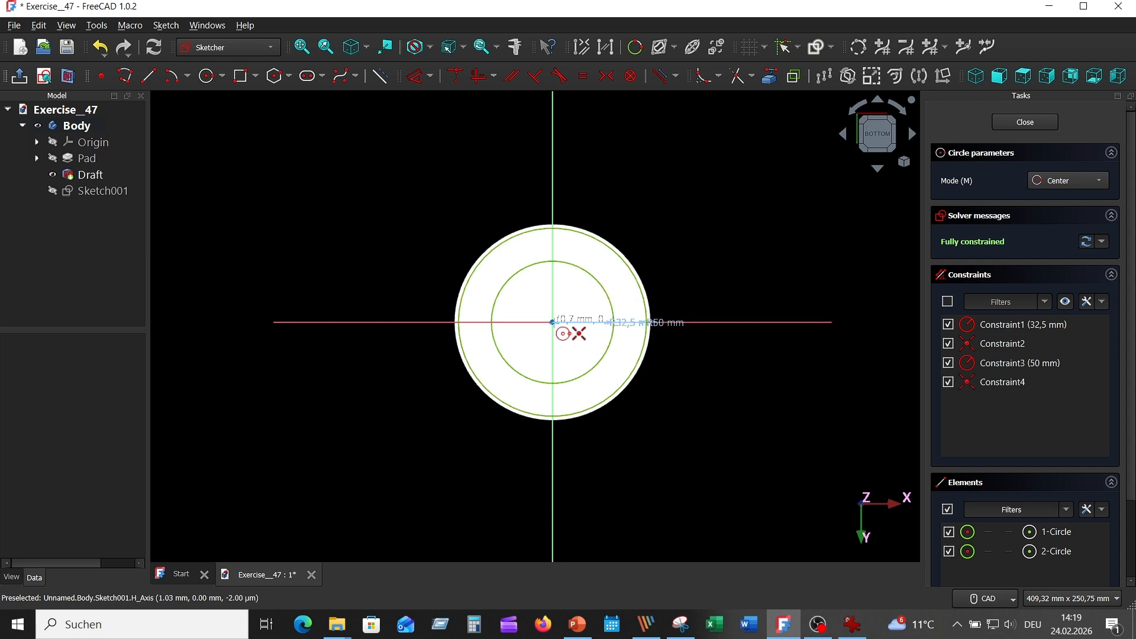
click(554, 323)
text(60)
key(Return)
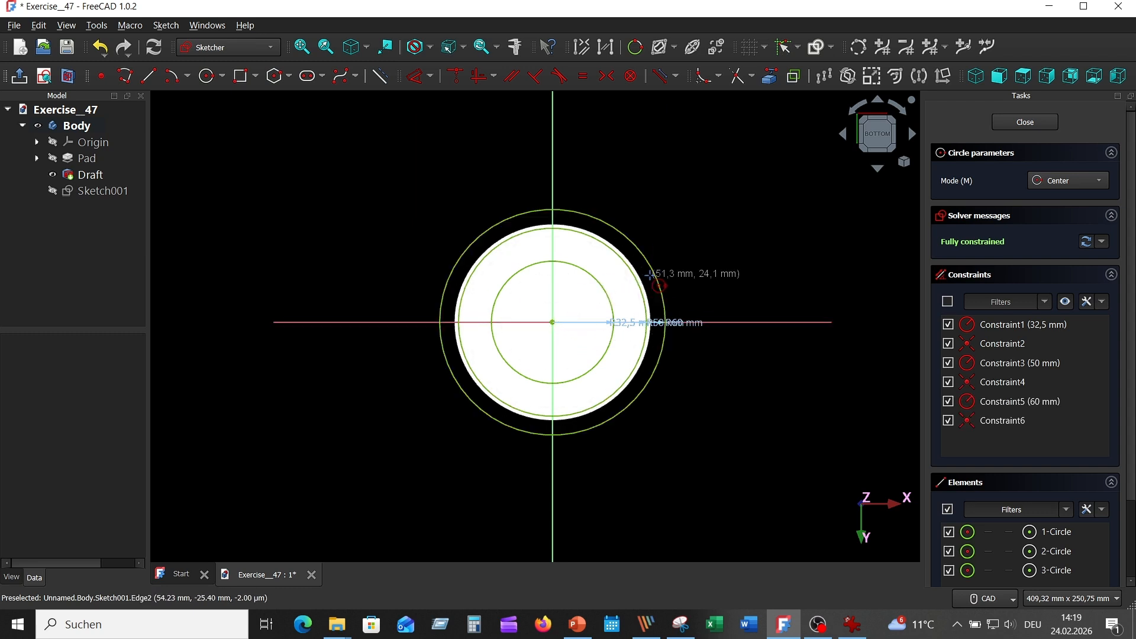
key(Escape)
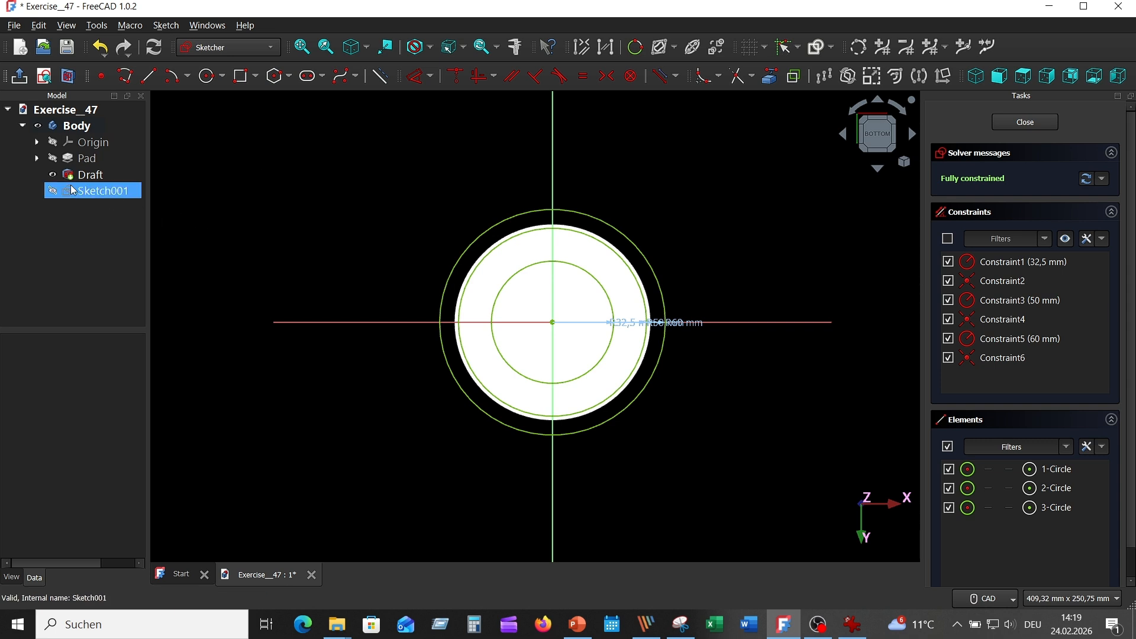
Hide the Draft feature and spread the three overlapping radius labels apart outside the circles
click(53, 174)
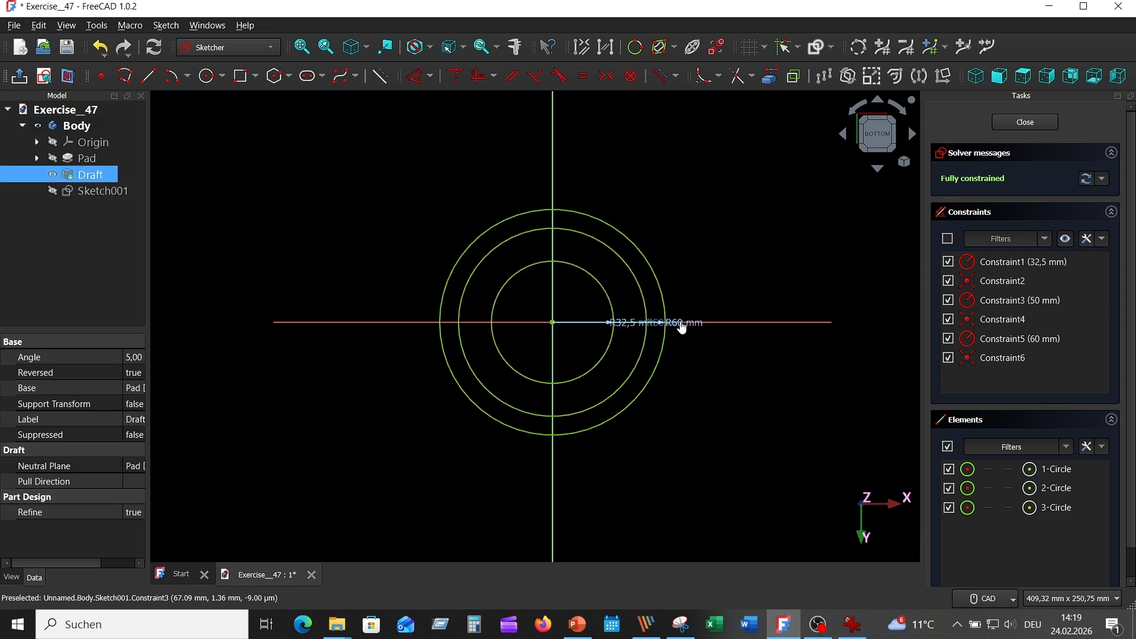
drag(680, 322, 654, 236)
drag(684, 322, 681, 223)
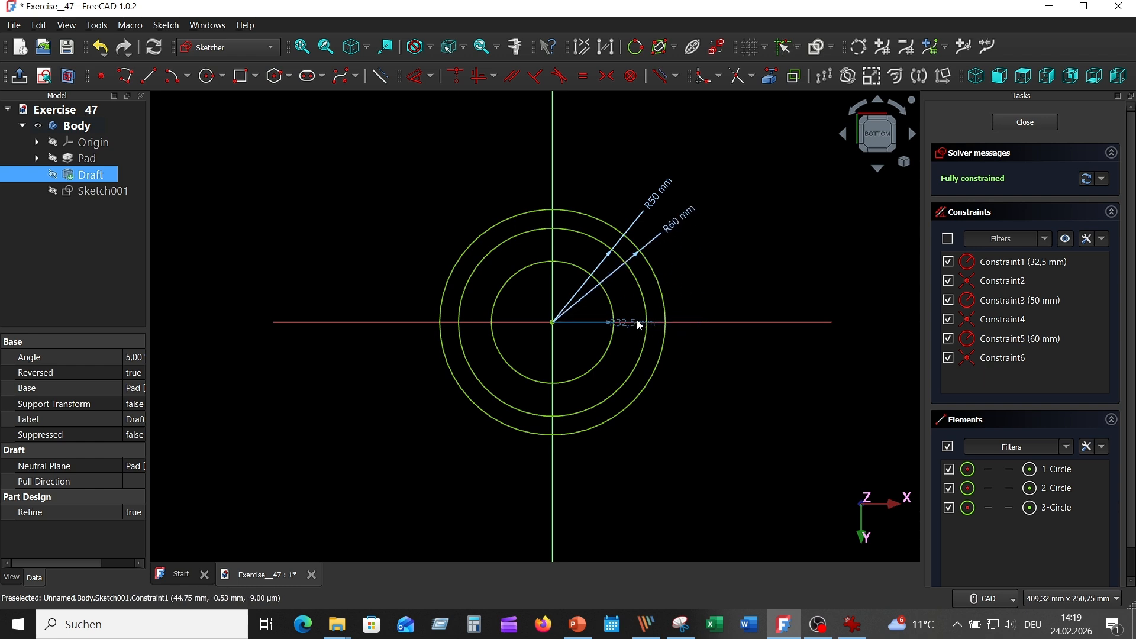
drag(639, 322, 692, 241)
Convert the 32,5 mm and 50 mm radius circles to construction geometry
click(650, 308)
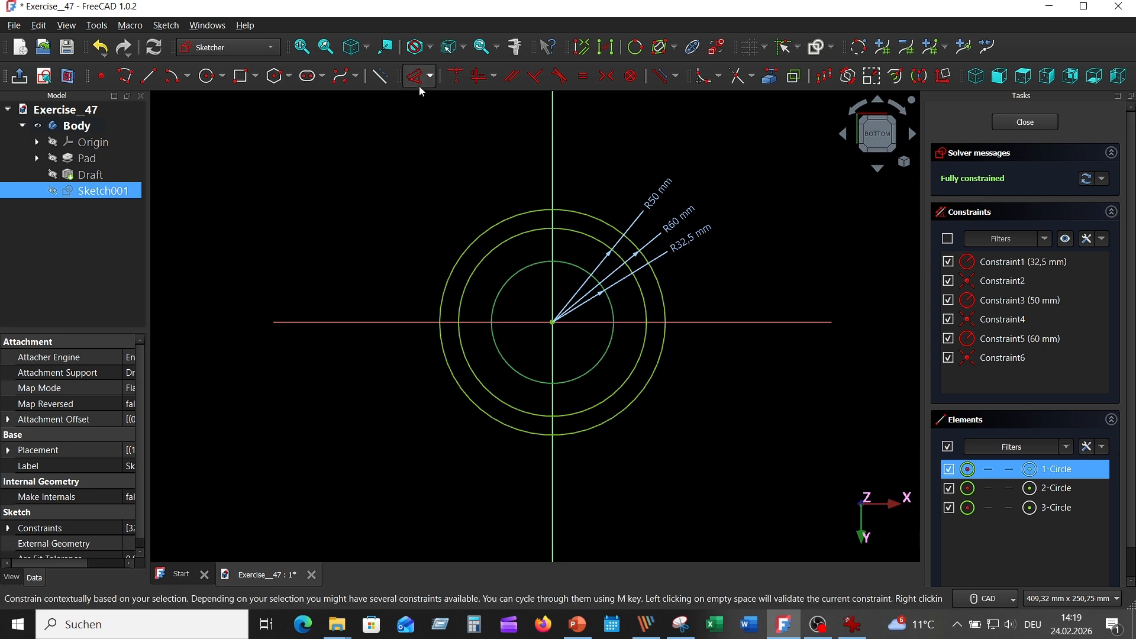
click(380, 76)
click(639, 288)
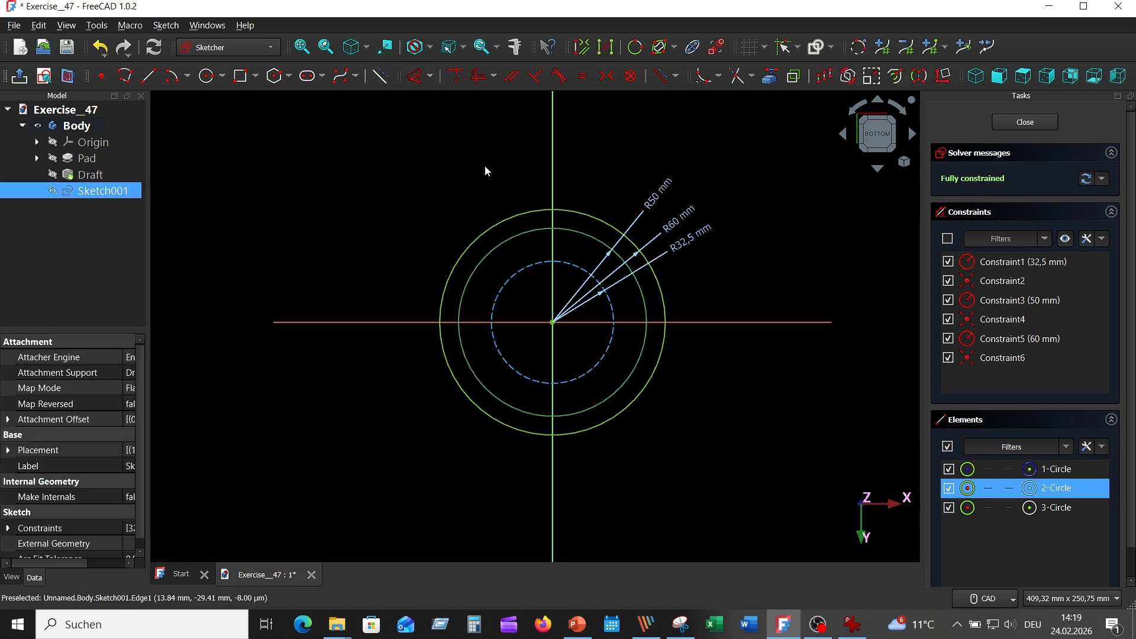
click(385, 75)
scroll(722, 260, up, 5)
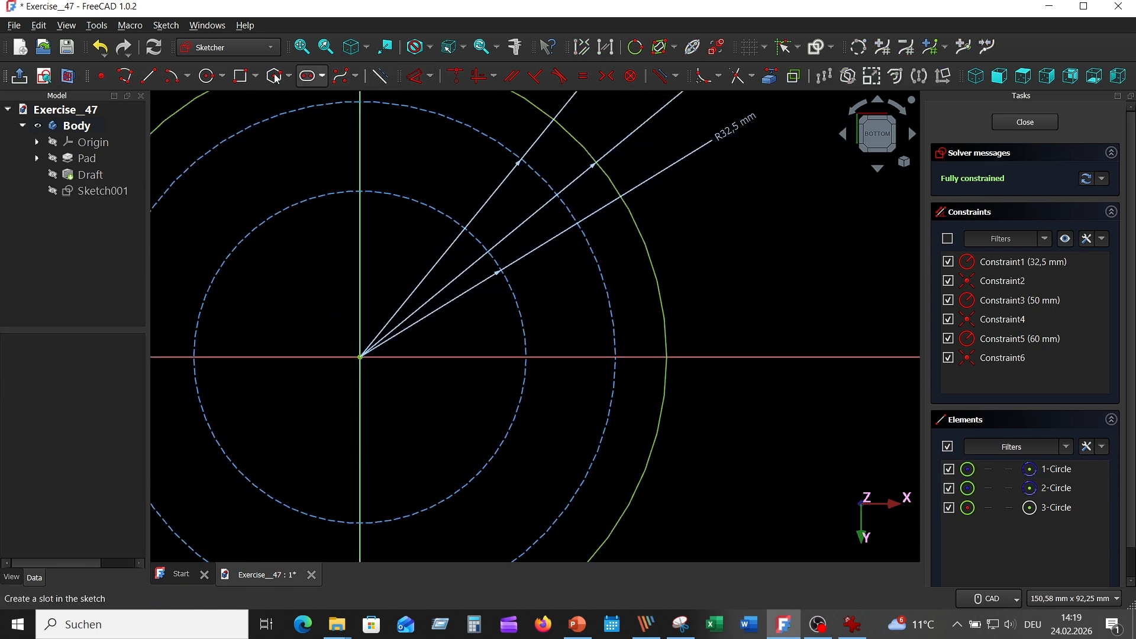
Draw two lines from the origin past the 60 mm circle, one on each side of the horizontal axis, and make them construction geometry
click(148, 76)
click(359, 357)
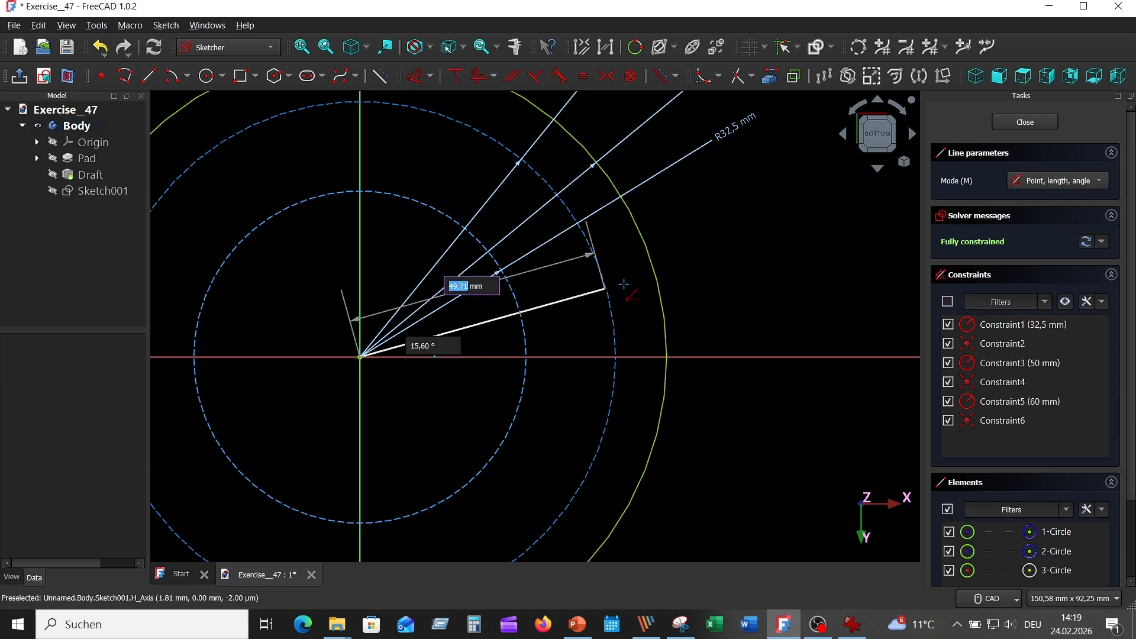
click(675, 213)
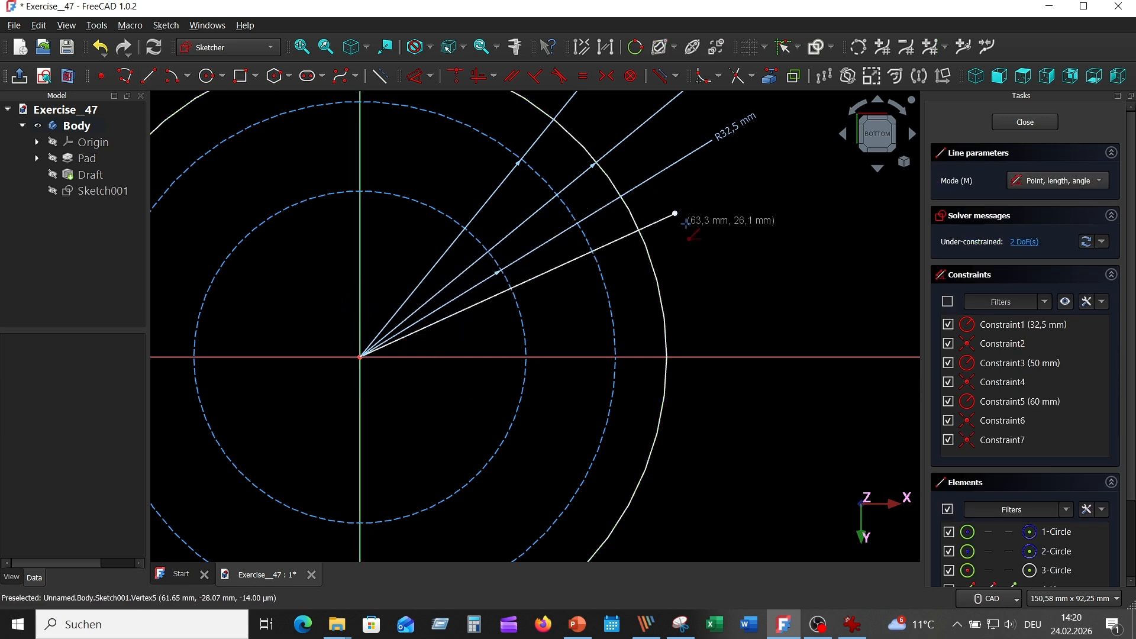
click(360, 356)
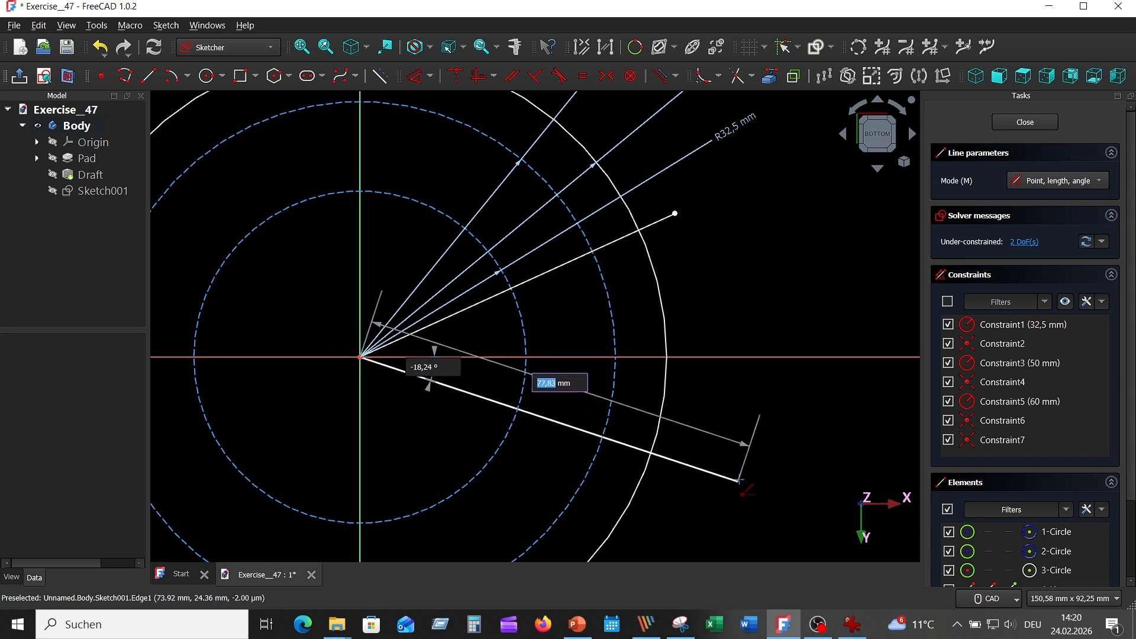
click(703, 465)
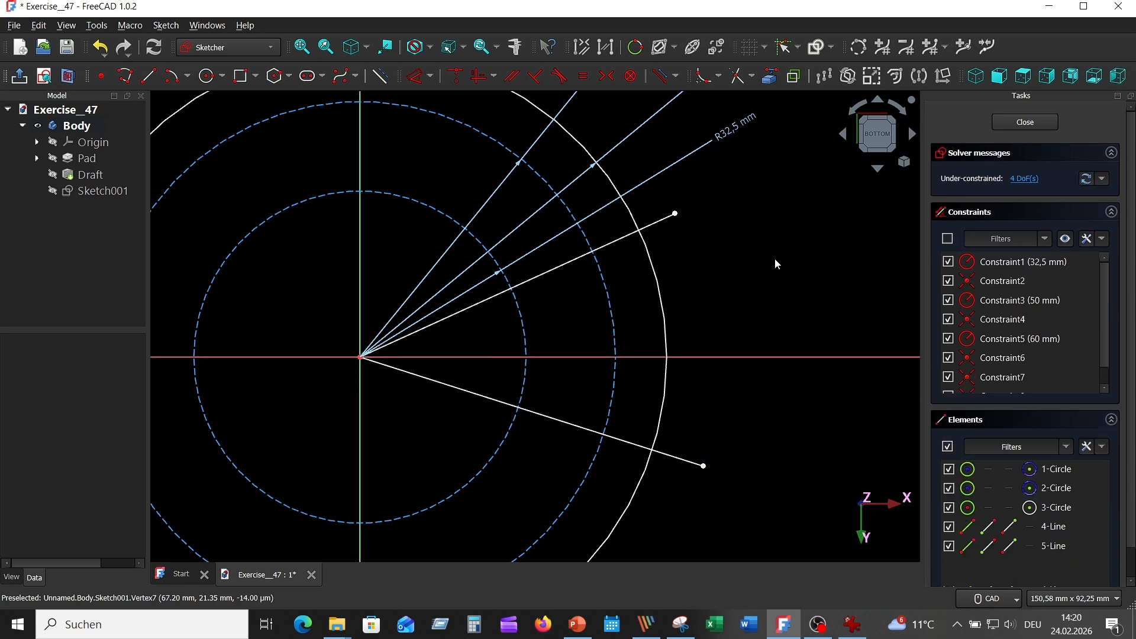
click(657, 222)
click(664, 453)
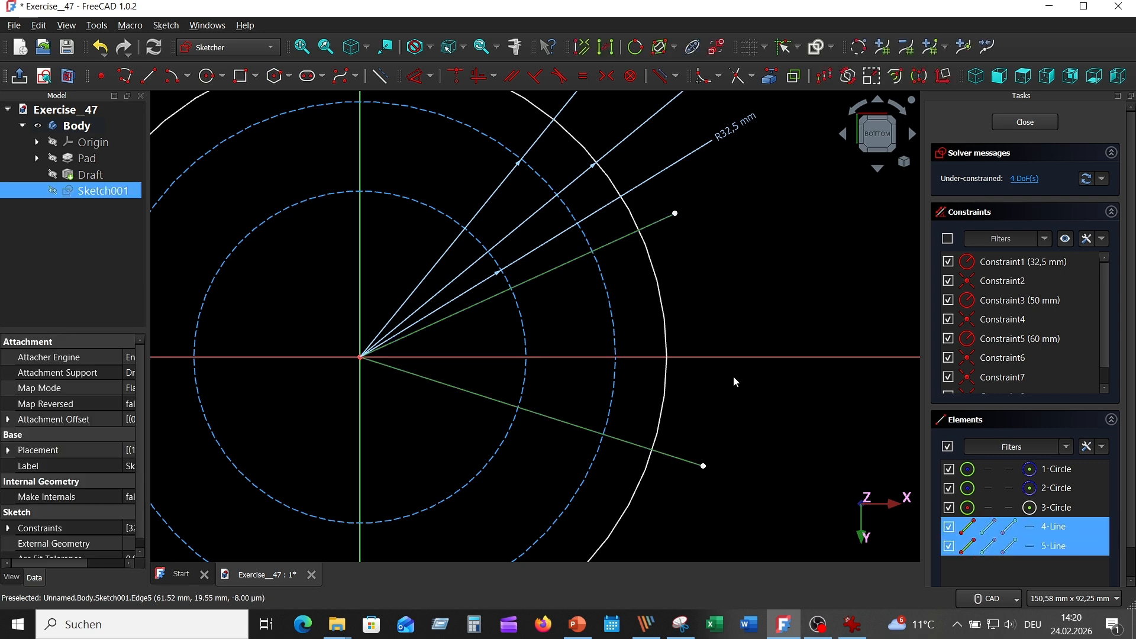
click(382, 75)
middle_drag(759, 294, 793, 263)
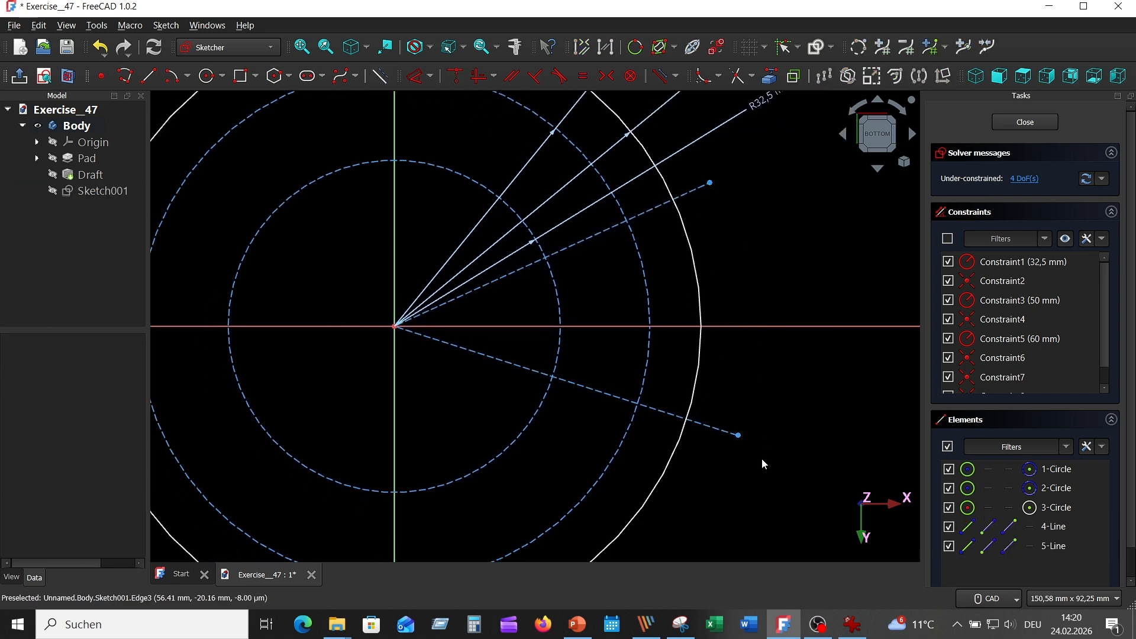
Align the outer endpoints of the two construction lines vertically and make them symmetric about the horizontal axis
click(711, 183)
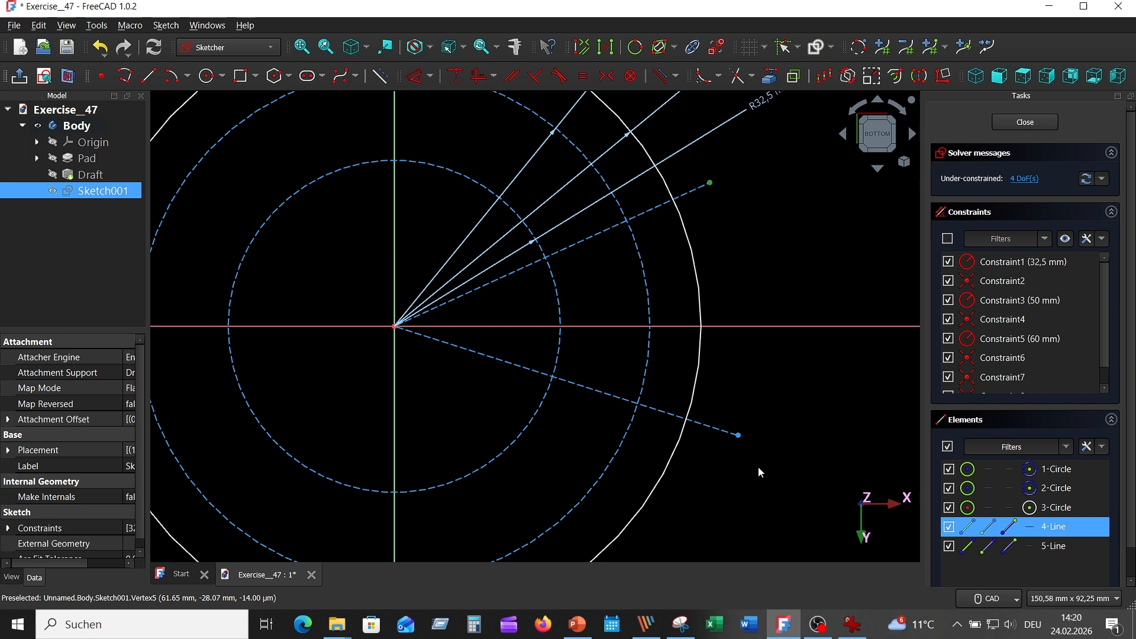
click(738, 437)
click(477, 75)
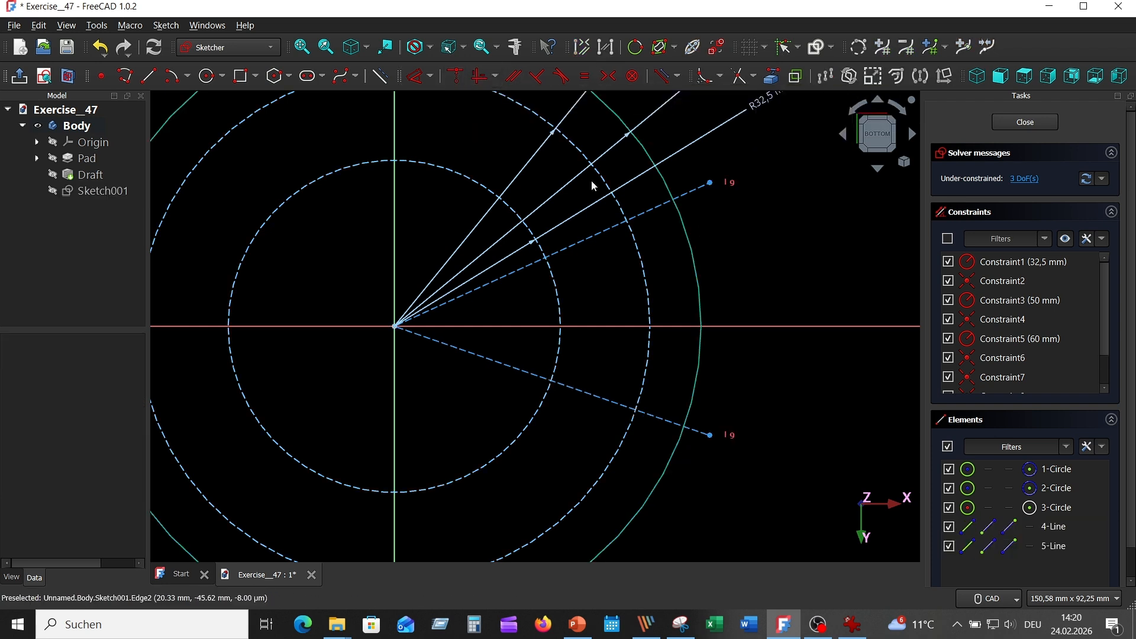
click(712, 183)
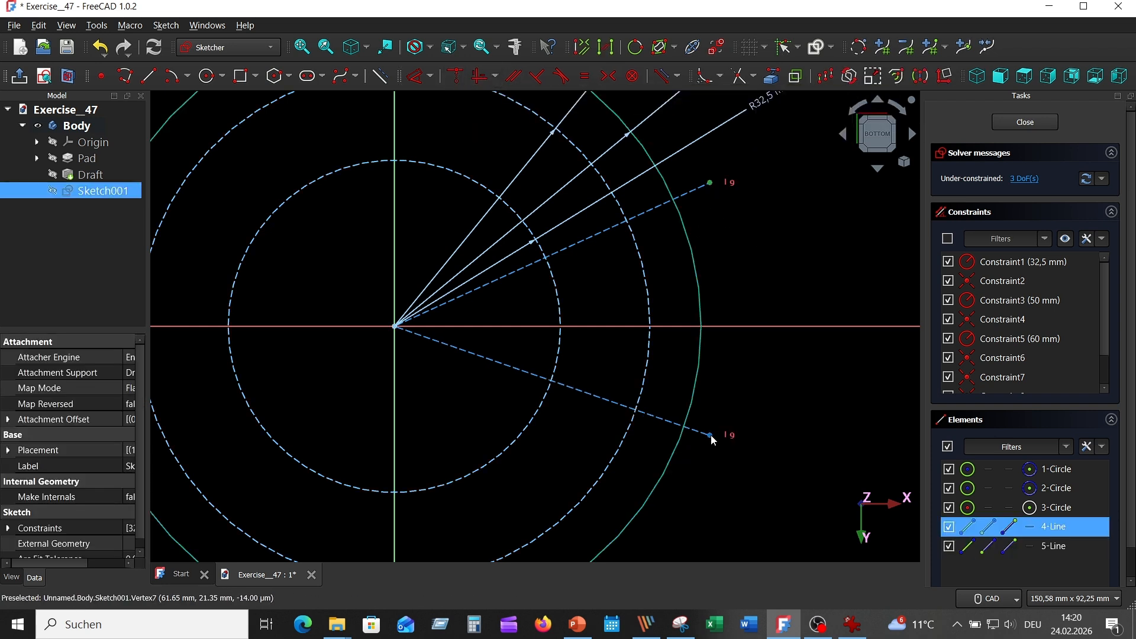
click(711, 435)
click(747, 326)
click(610, 76)
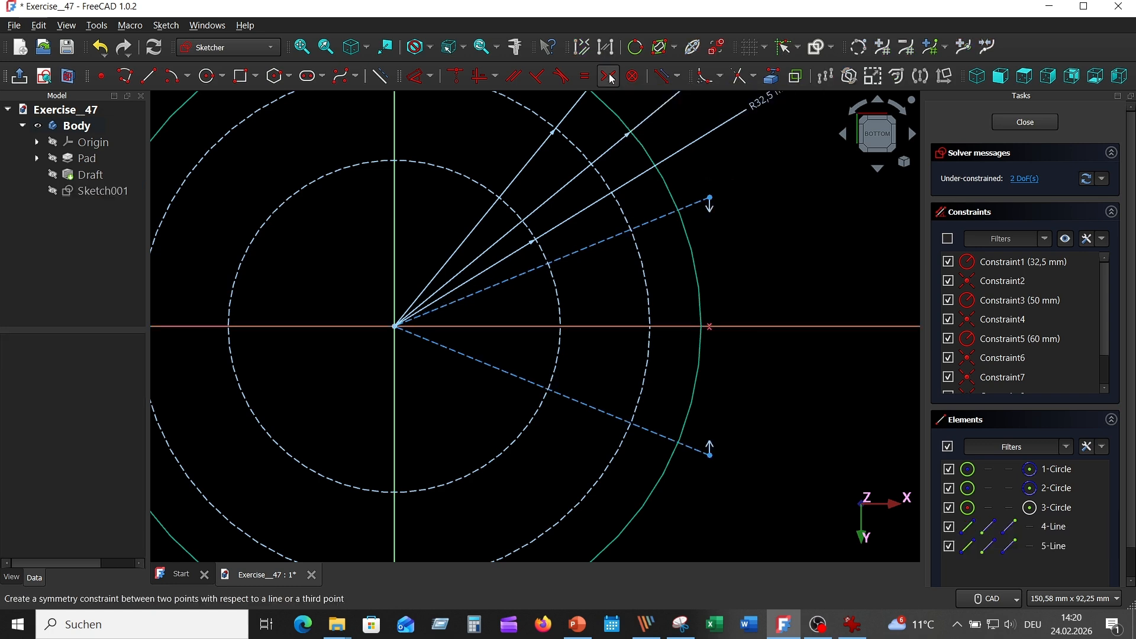
Set the angle between the two construction lines to 45°
click(666, 215)
click(651, 430)
click(751, 324)
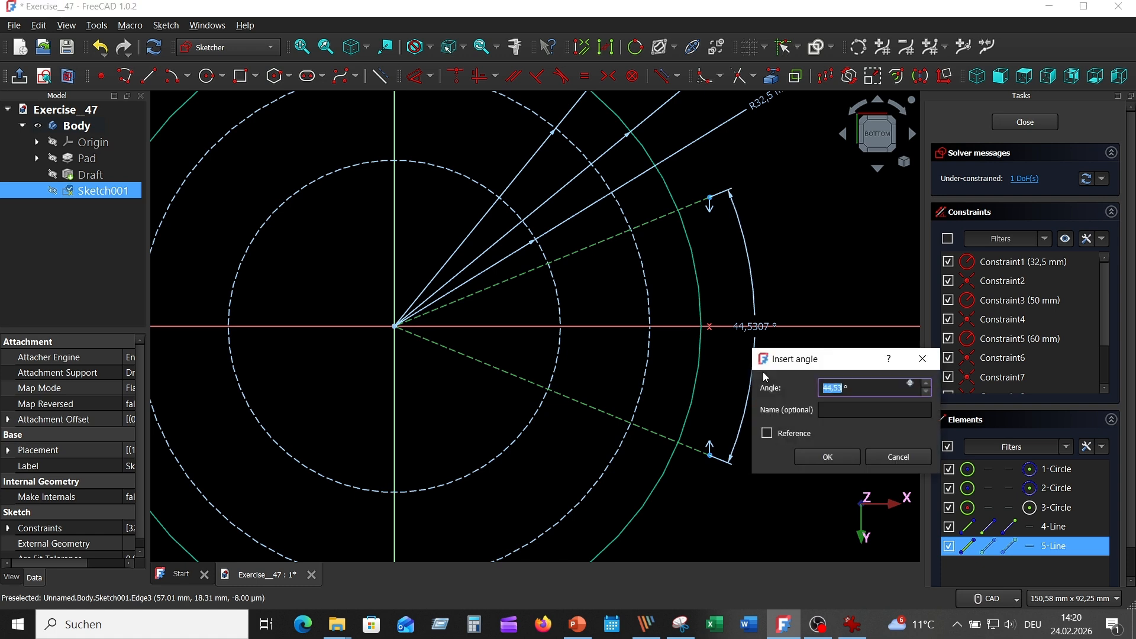
key(Return)
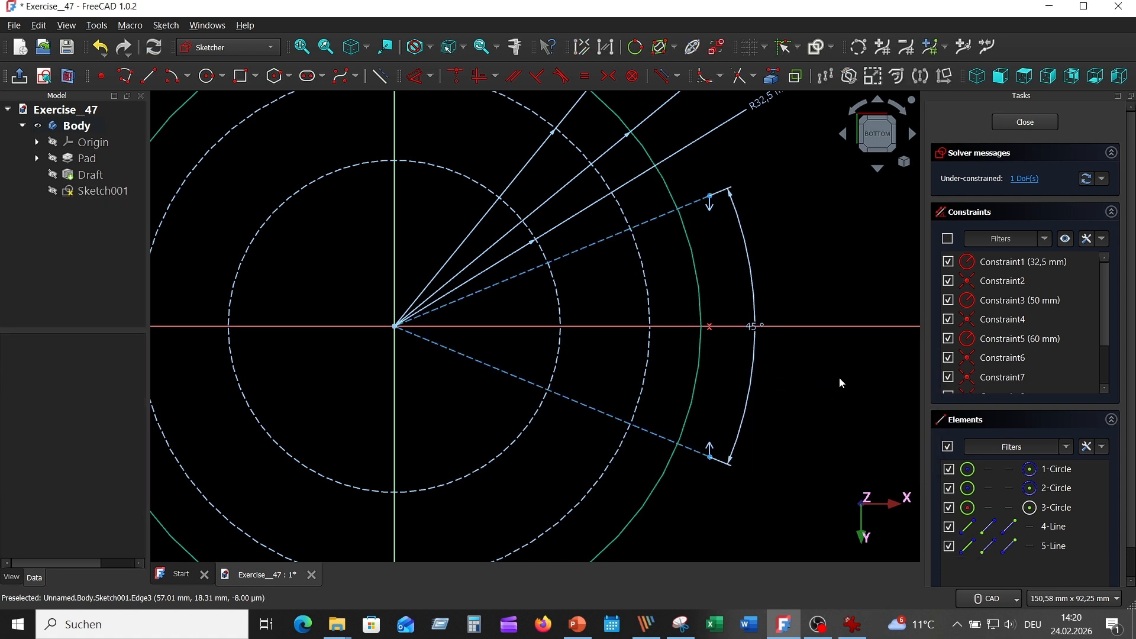
Draw a two-segment V-shaped polyline from the upper construction line to the horizontal axis and on to the lower construction line
click(124, 75)
click(635, 226)
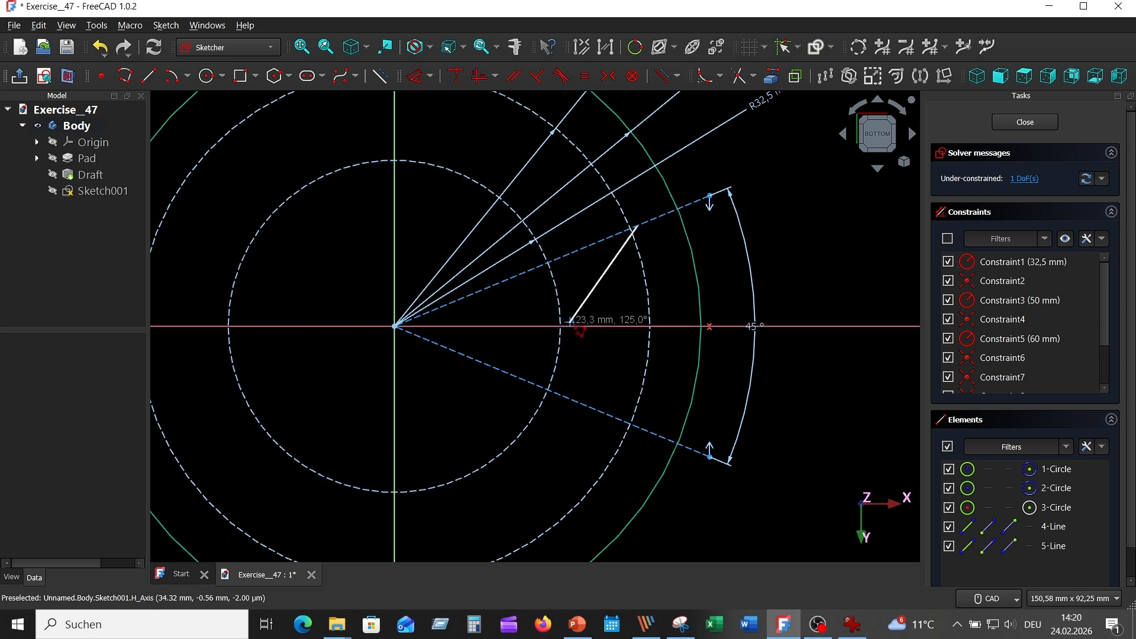
click(569, 326)
click(652, 432)
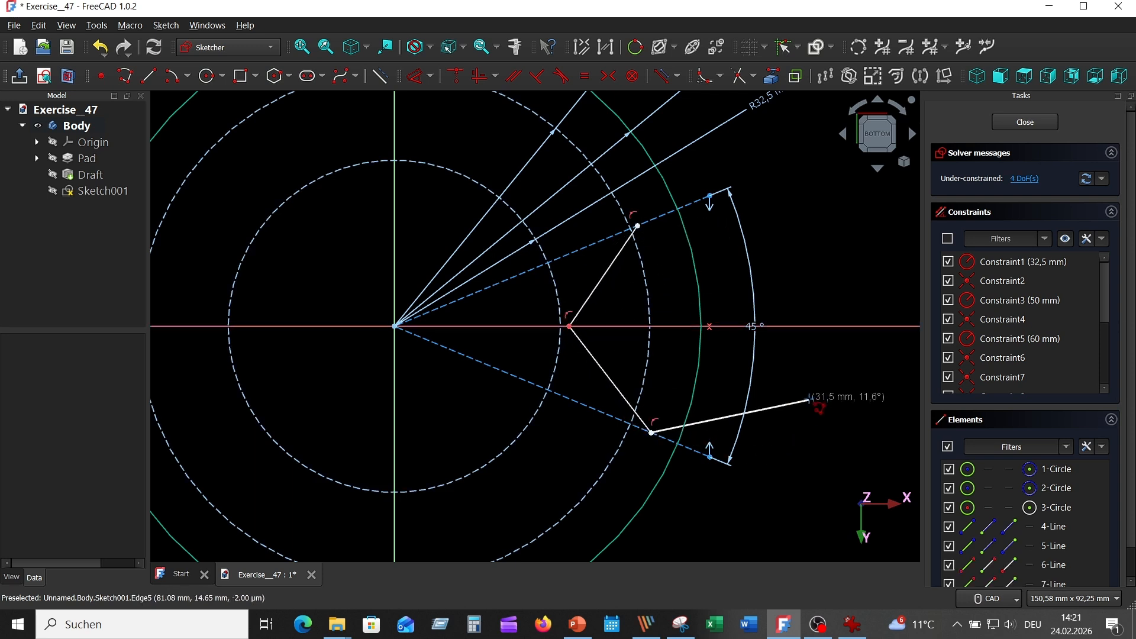
right_click(807, 395)
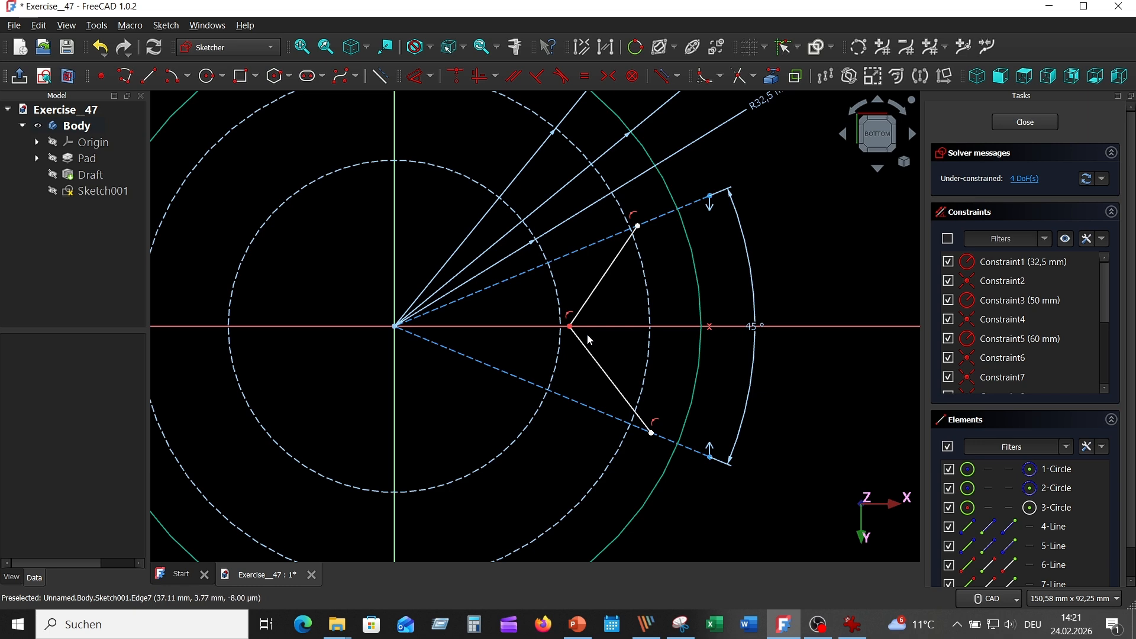
Constrain the V's middle vertex onto the 32,5 mm circle and its two outer endpoints onto the 50 mm circle
scroll(577, 336, up, 3)
click(558, 326)
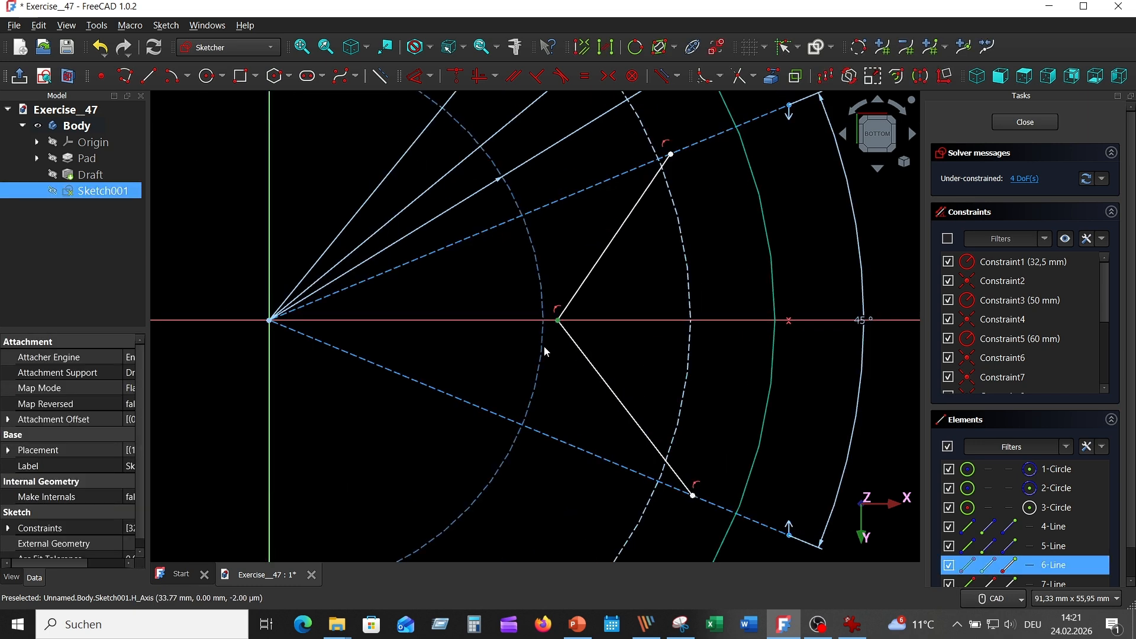
click(542, 354)
click(454, 76)
mouse_move(642, 242)
middle_down()
mouse_move(607, 305)
mouse_move(647, 230)
mouse_move(609, 122)
middle_up()
click(635, 218)
click(632, 244)
click(462, 80)
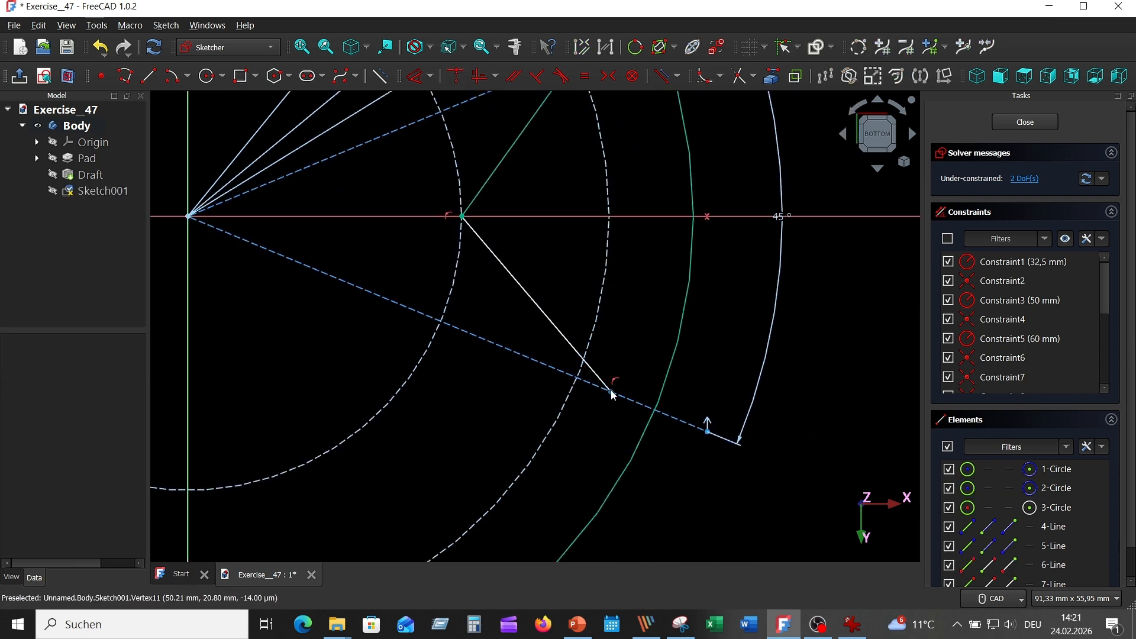
click(613, 395)
click(566, 400)
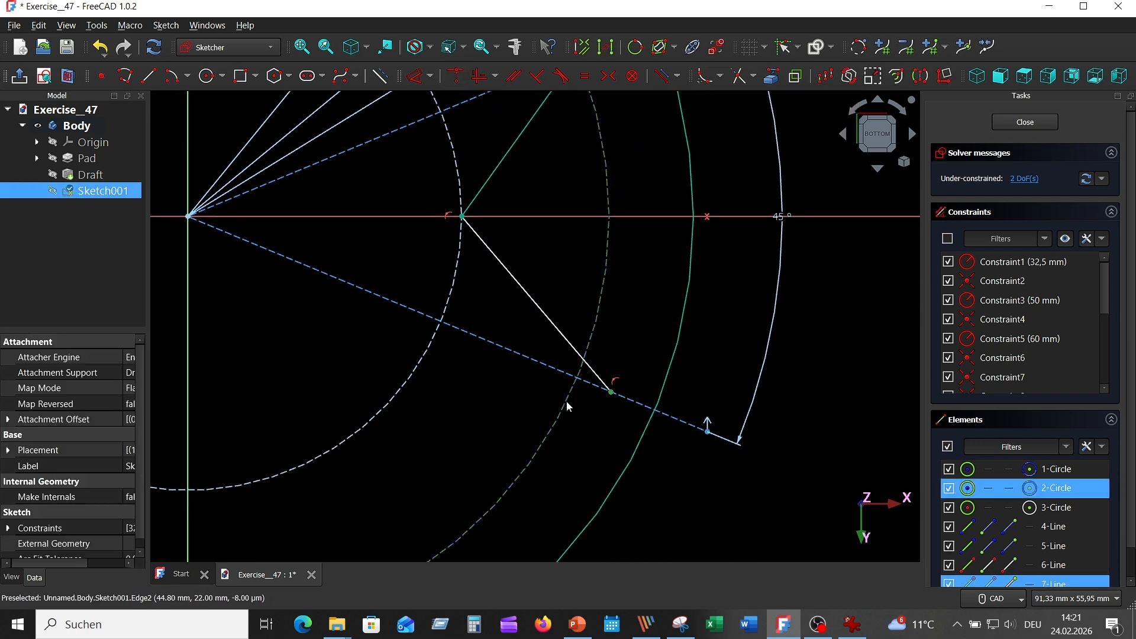
click(461, 74)
Draw a line from each outer end of the V outward to the 60 mm circle
scroll(642, 278, down, 8)
middle_drag(641, 279, 632, 315)
scroll(628, 262, up, 8)
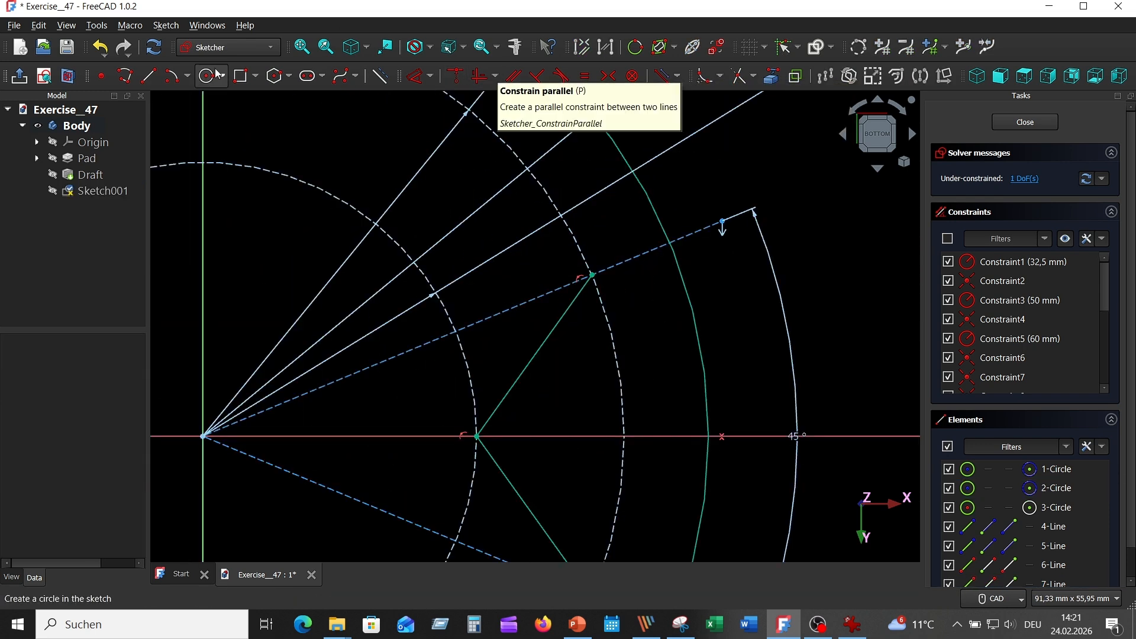
click(148, 76)
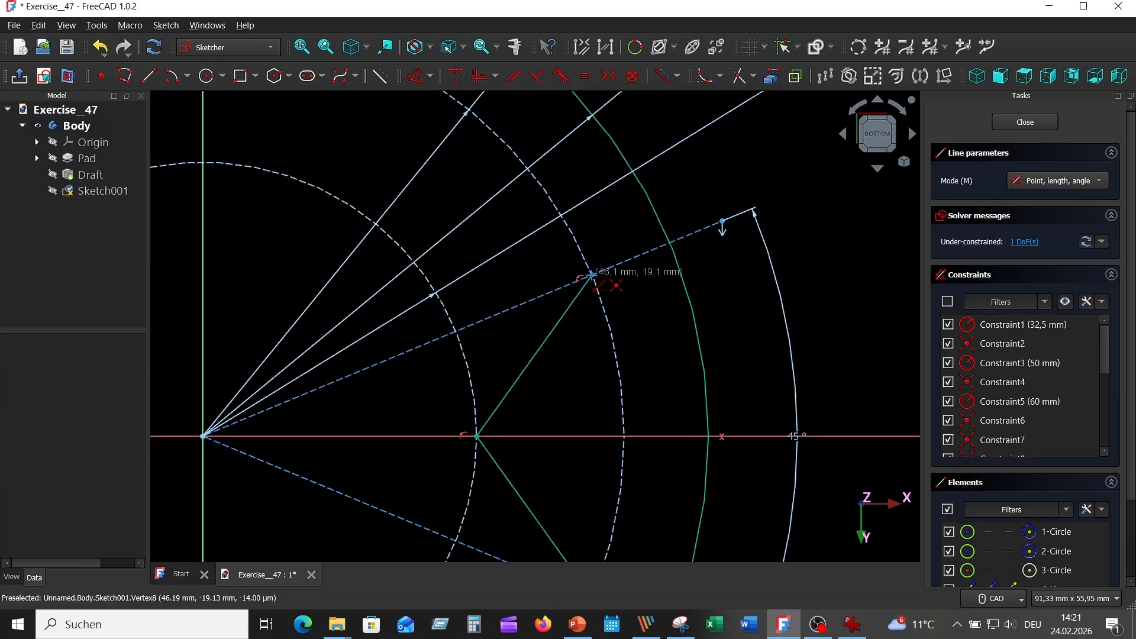
click(591, 275)
click(638, 179)
middle_drag(712, 327, 673, 128)
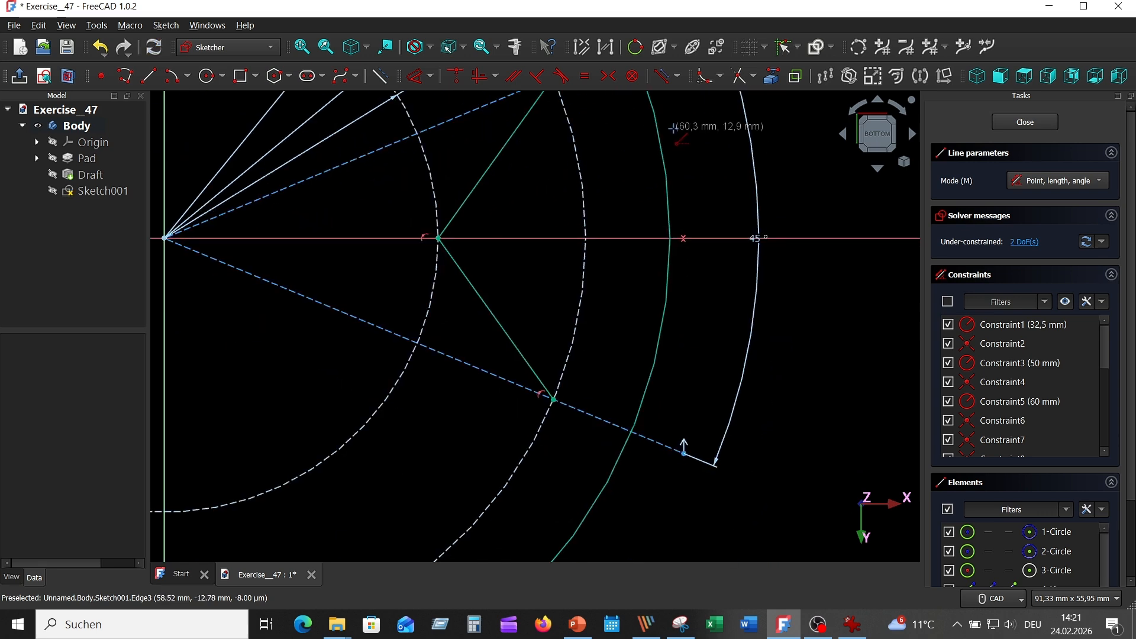
click(553, 400)
click(607, 483)
right_click(607, 482)
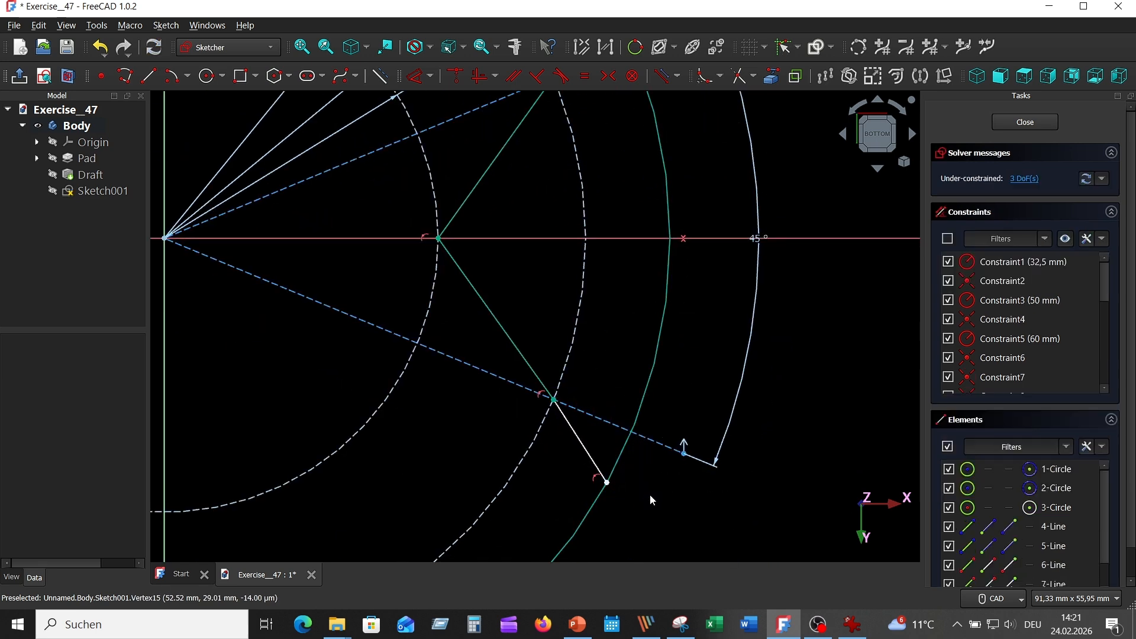
Make each outer line segment parallel to the adjoining leg of the V
click(588, 450)
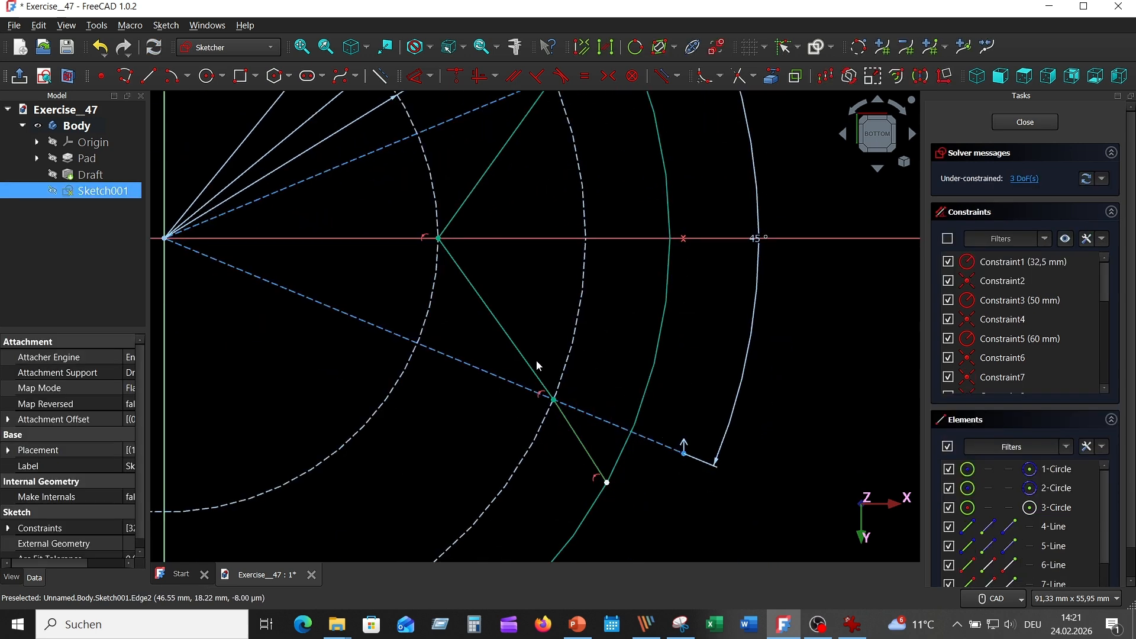
click(516, 77)
middle_drag(561, 187, 556, 339)
click(573, 185)
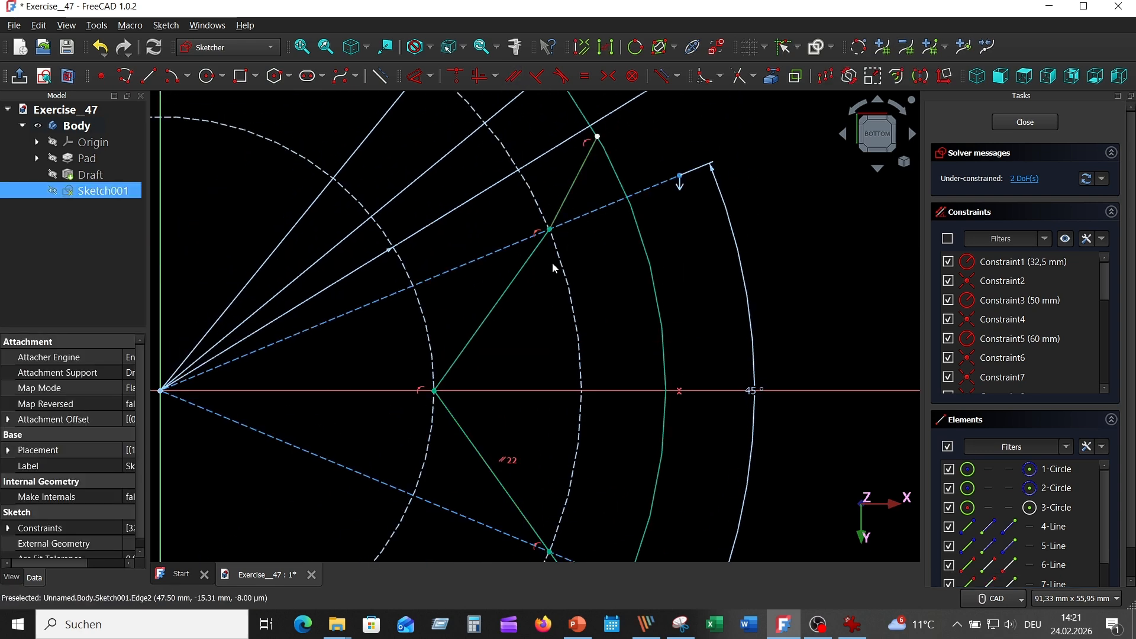
click(531, 259)
click(514, 76)
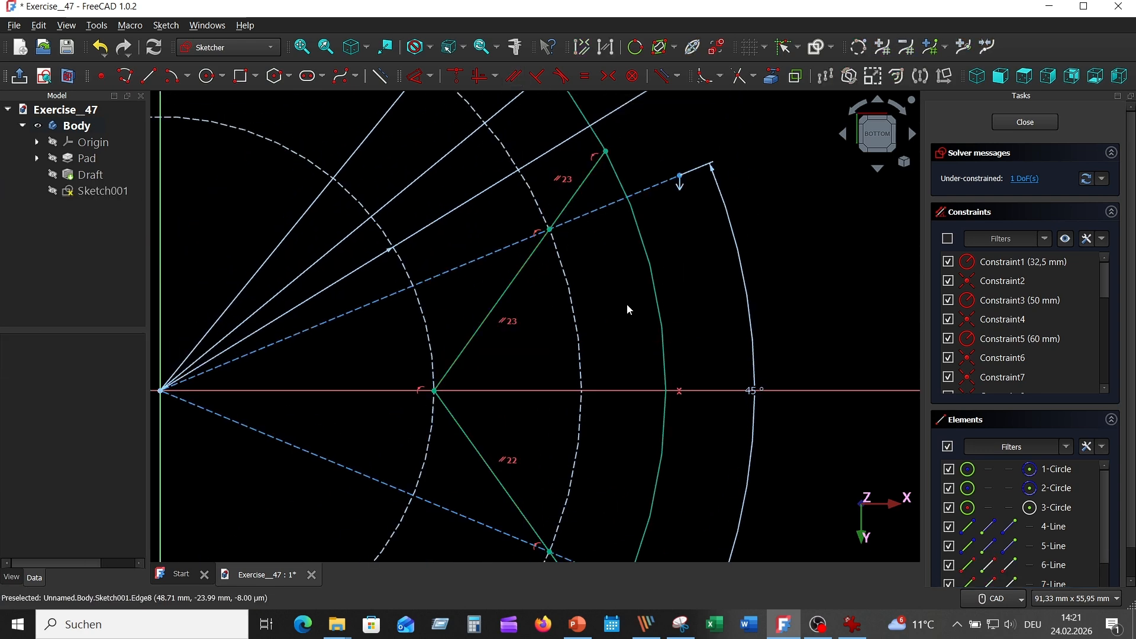
Trim the 60 mm circle, keeping only the arc that closes the profile between the two outer line ends
mouse_move(615, 307)
middle_down()
mouse_move(632, 226)
mouse_move(686, 308)
middle_up()
scroll(632, 222, down, 3)
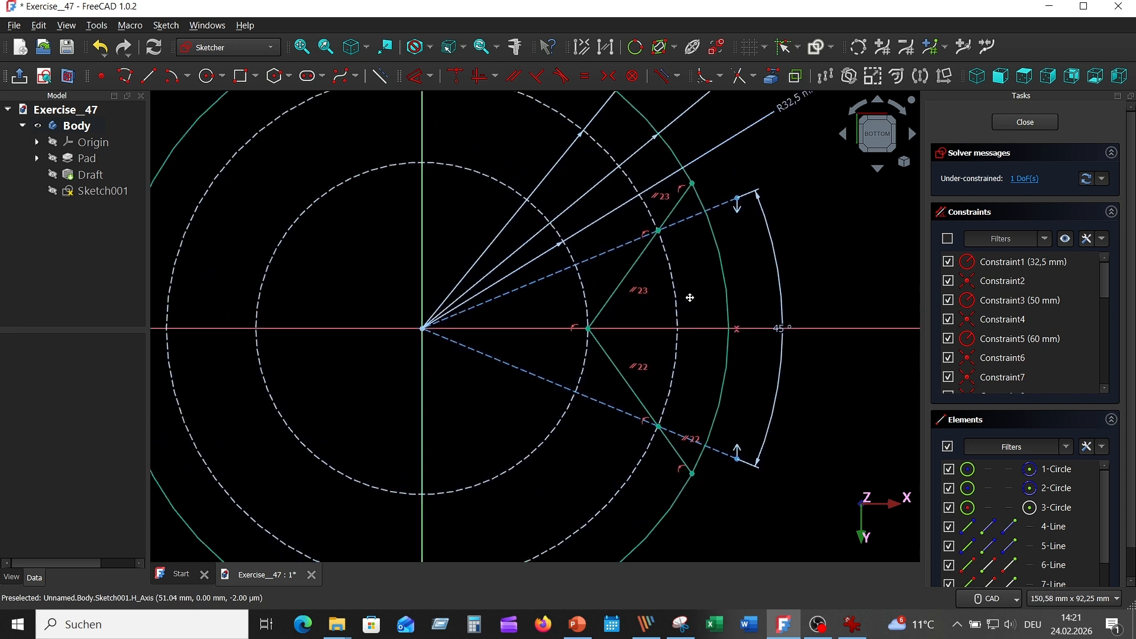
click(739, 76)
click(655, 136)
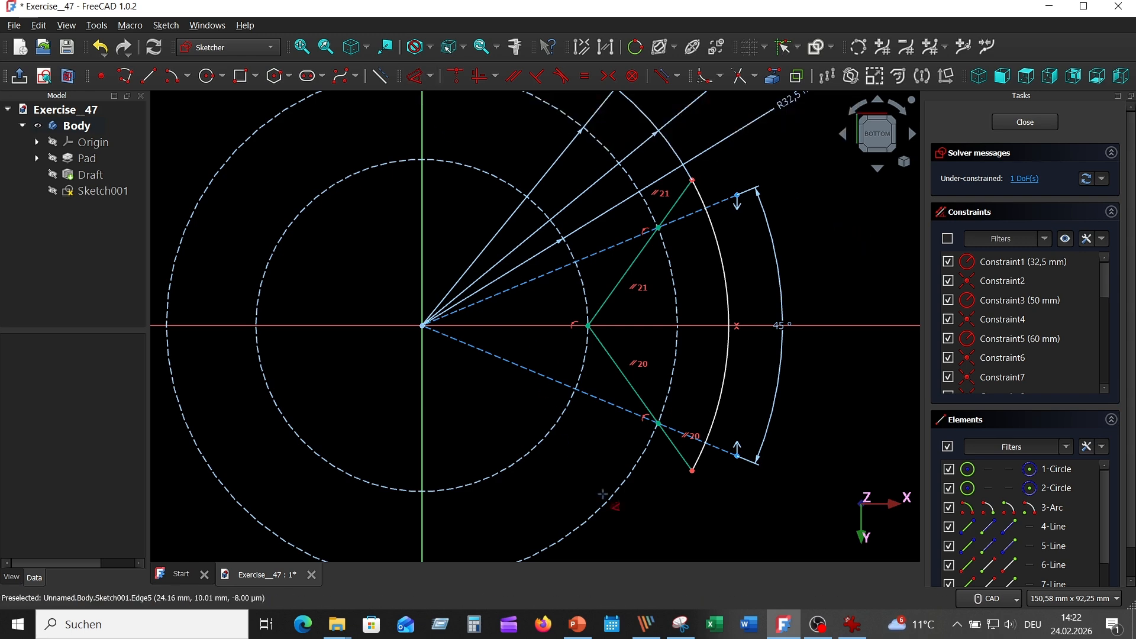
Add a length dimension to the lower construction line, accepting its drawn value
click(609, 408)
click(608, 426)
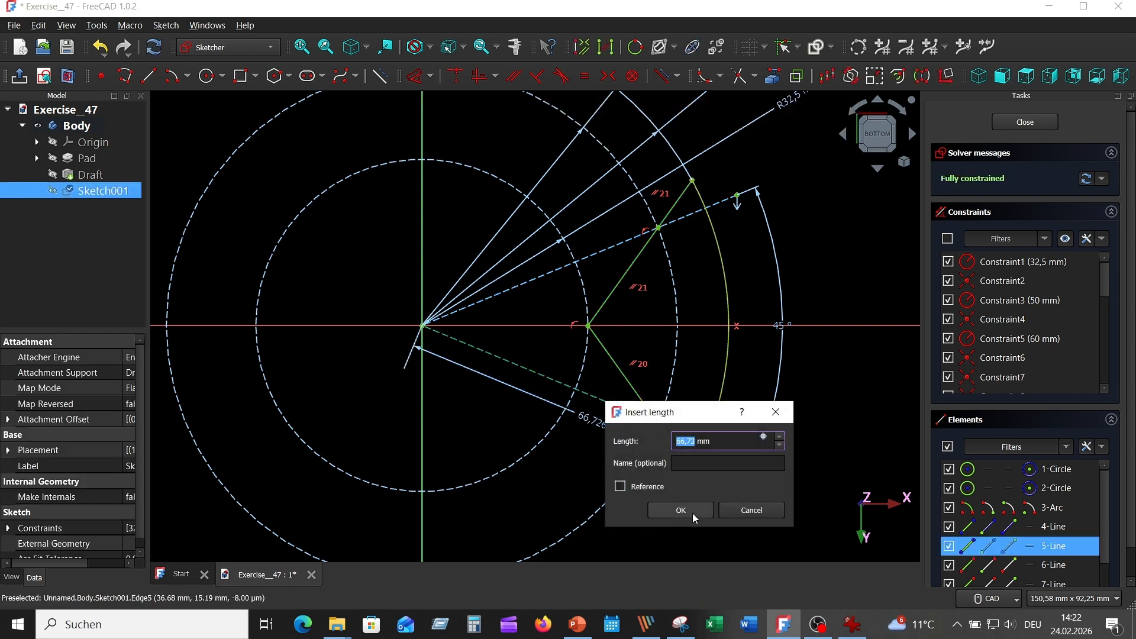
click(685, 509)
Move the 50 mm radius label inside its circle and close the sketch
middle_drag(854, 251, 826, 309)
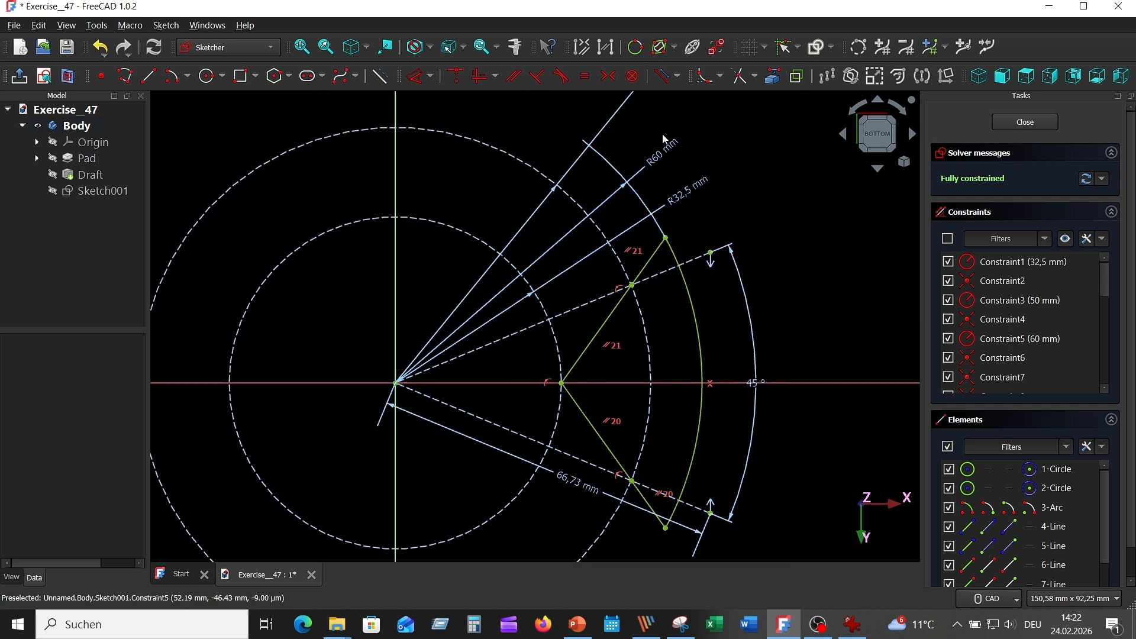
middle_drag(689, 159, 655, 229)
drag(642, 112, 509, 255)
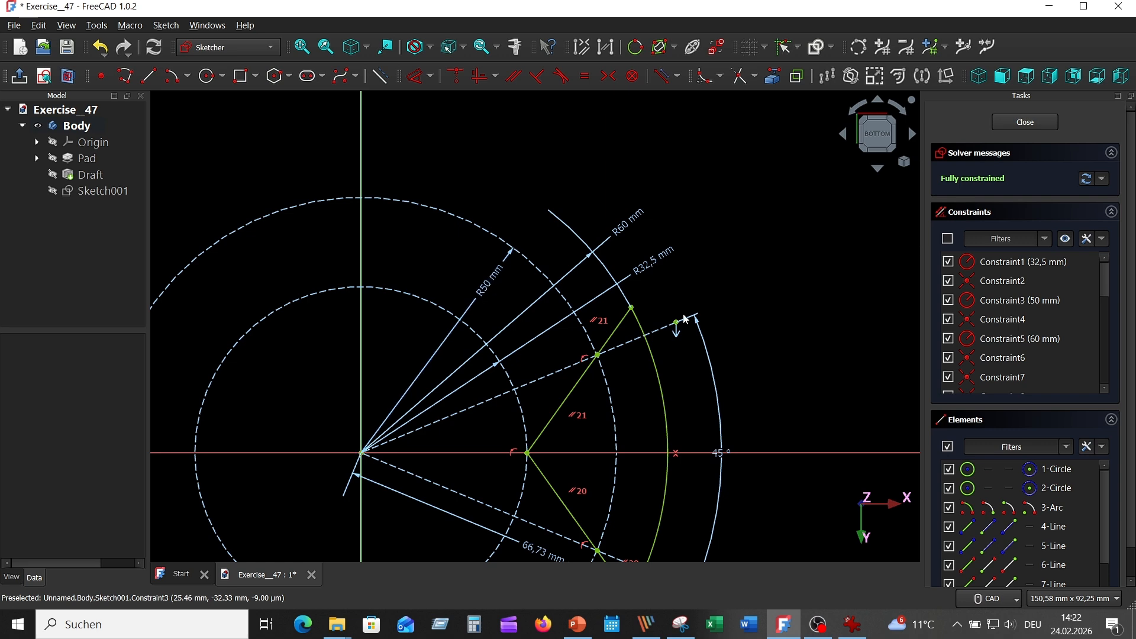
middle_drag(782, 329, 762, 218)
click(1024, 123)
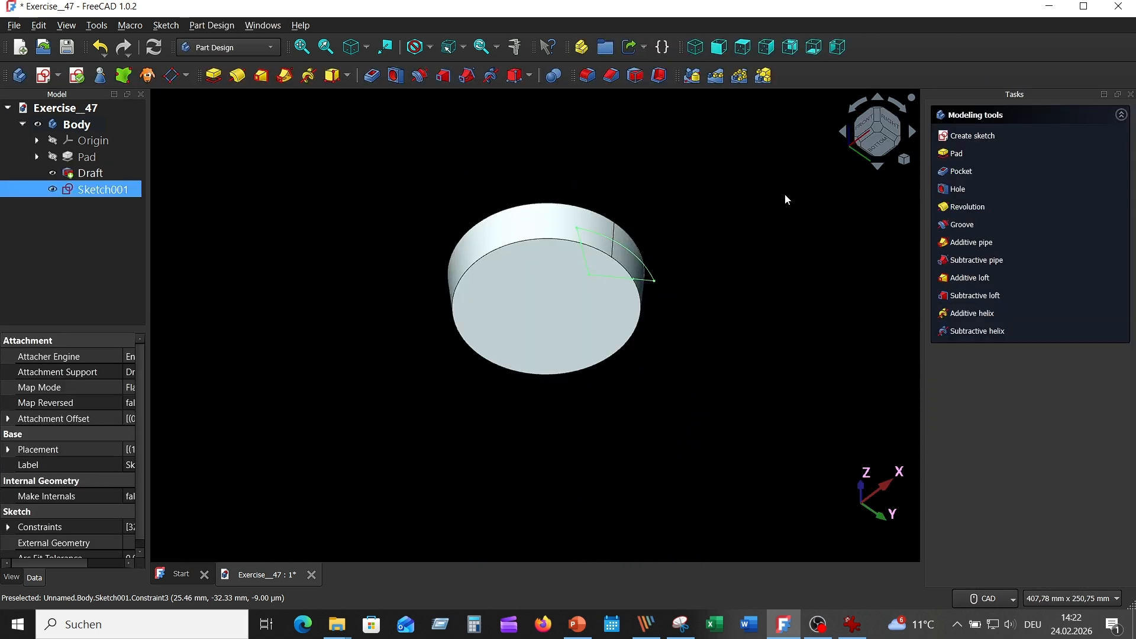
key(0)
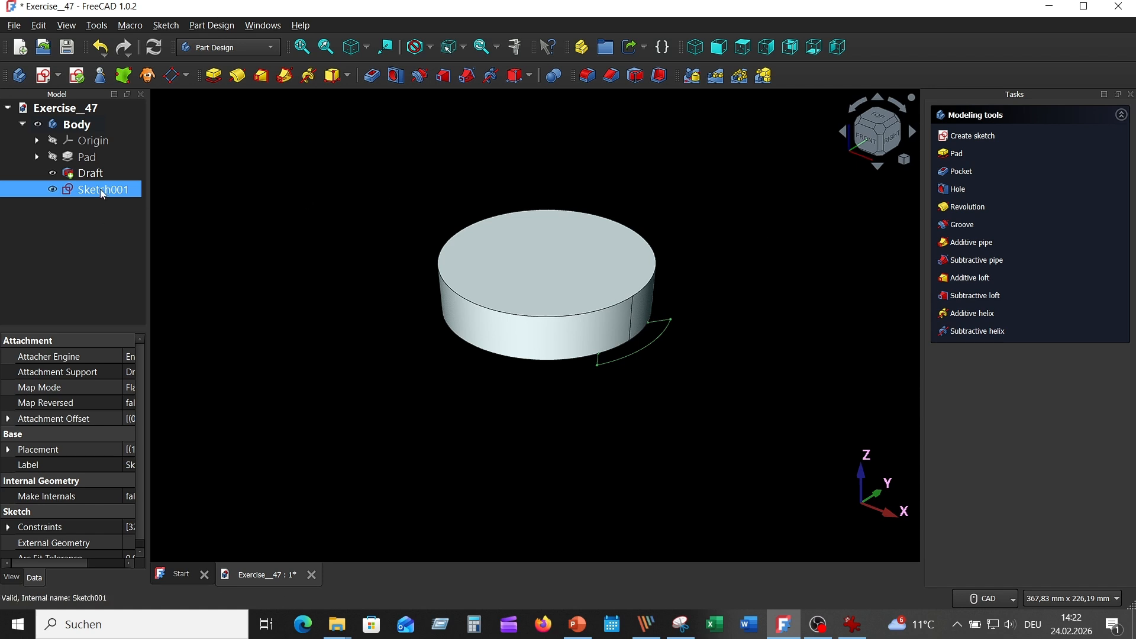
Cut the V-notch sketch out of the disc with a Pocket set to Through all
click(372, 76)
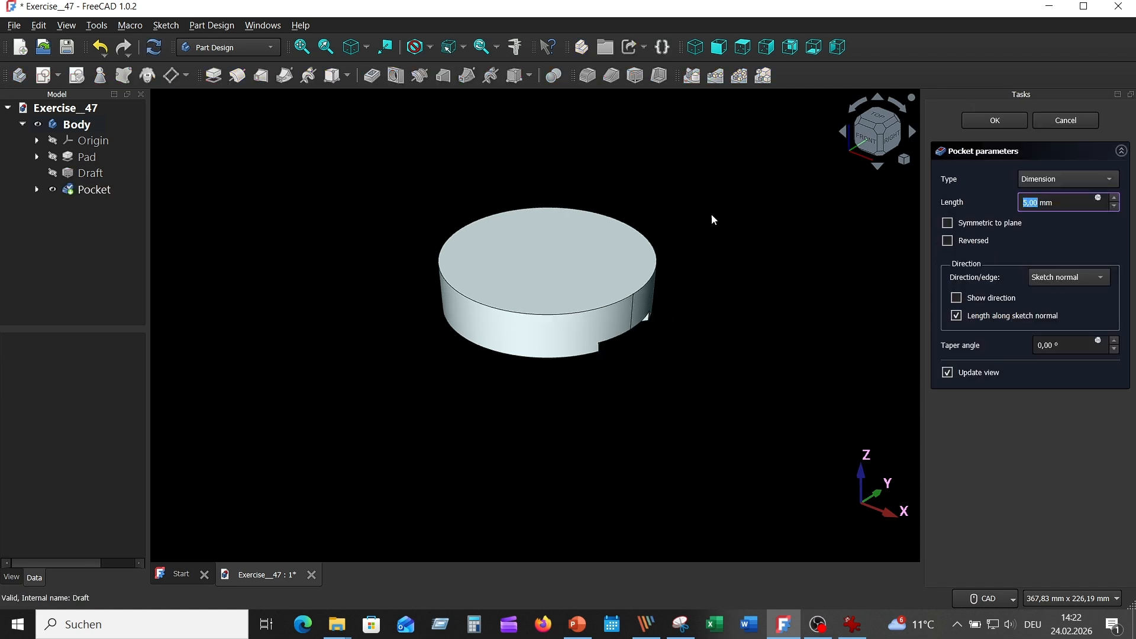
click(1073, 181)
click(1055, 193)
middle_drag(785, 347, 901, 247)
click(995, 121)
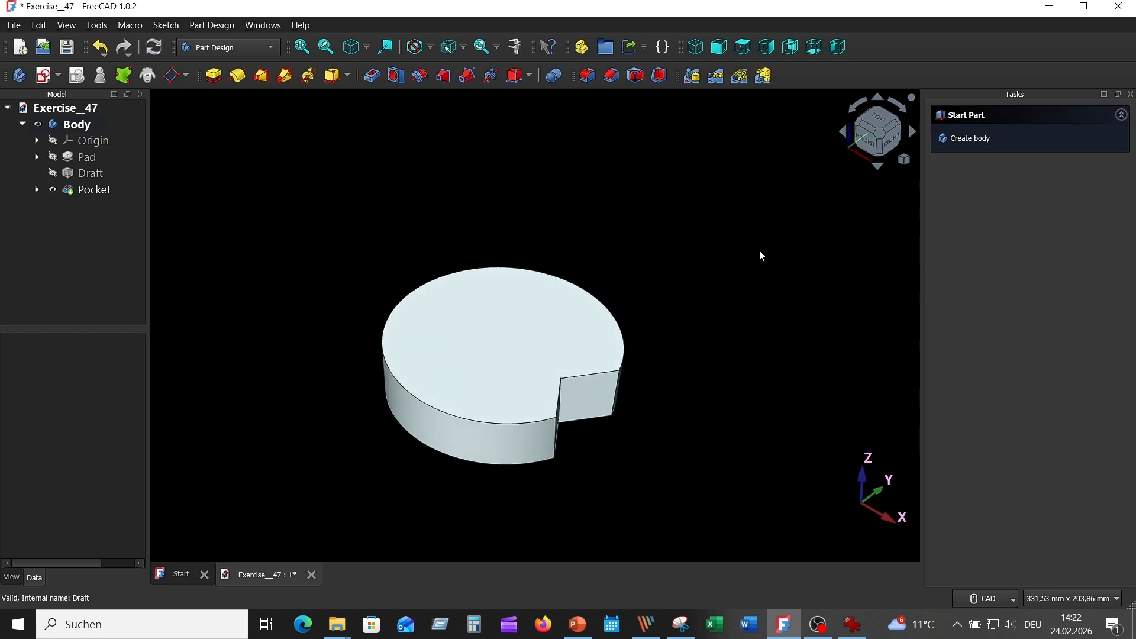
Repeat the notch pocket in a polar pattern of 8 occurrences over 360° around the base Z axis
middle_drag(710, 248, 203, 245)
click(97, 189)
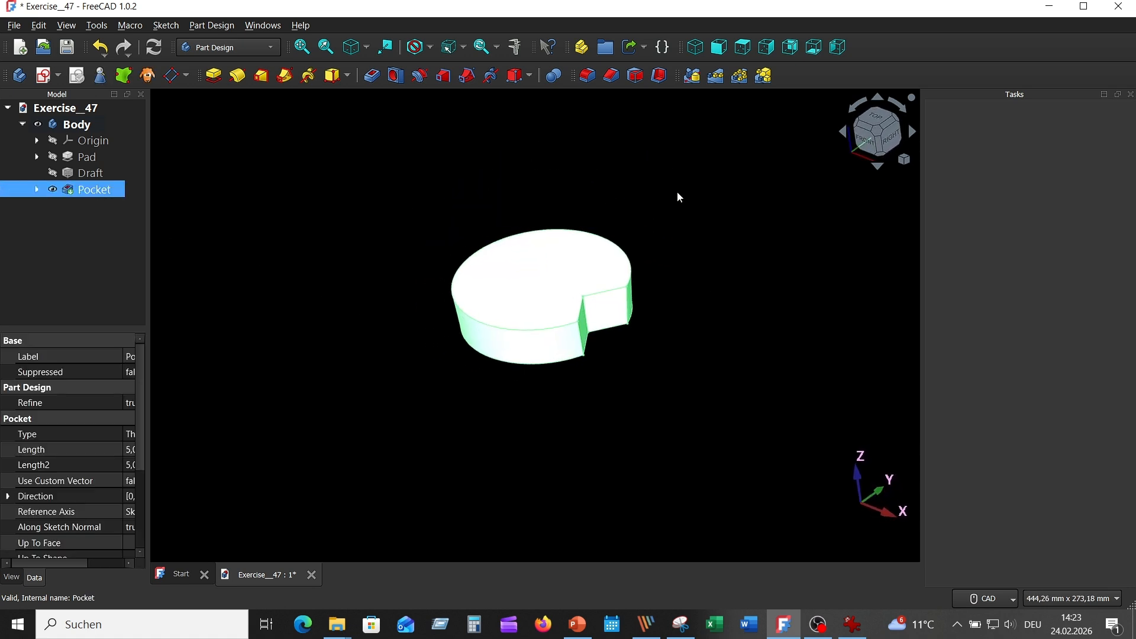
click(740, 75)
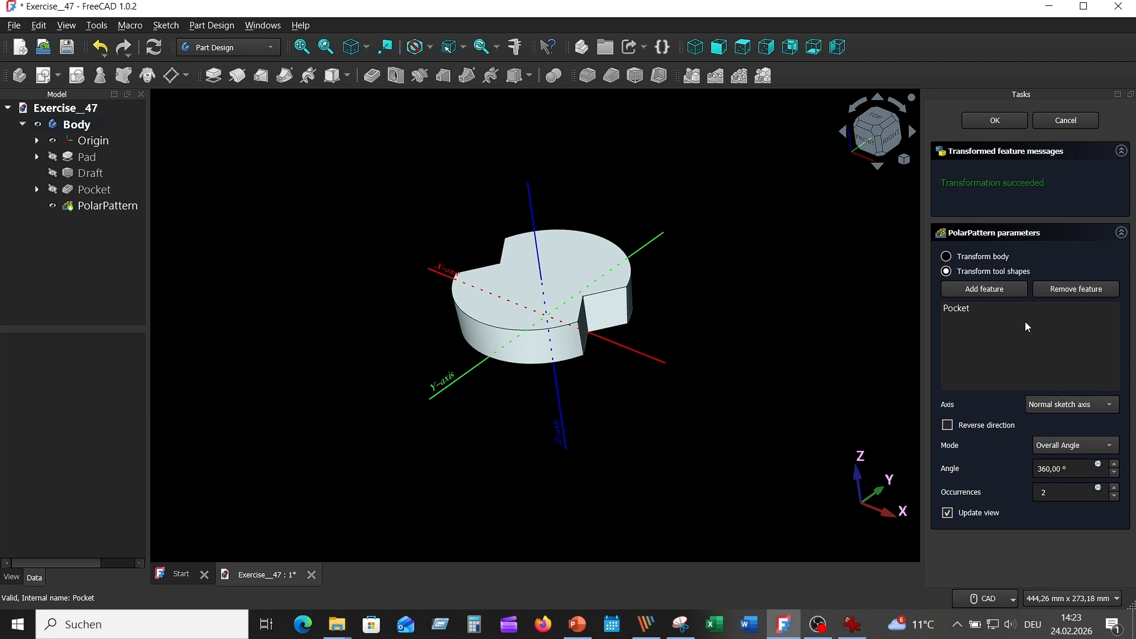
click(1096, 406)
click(1074, 502)
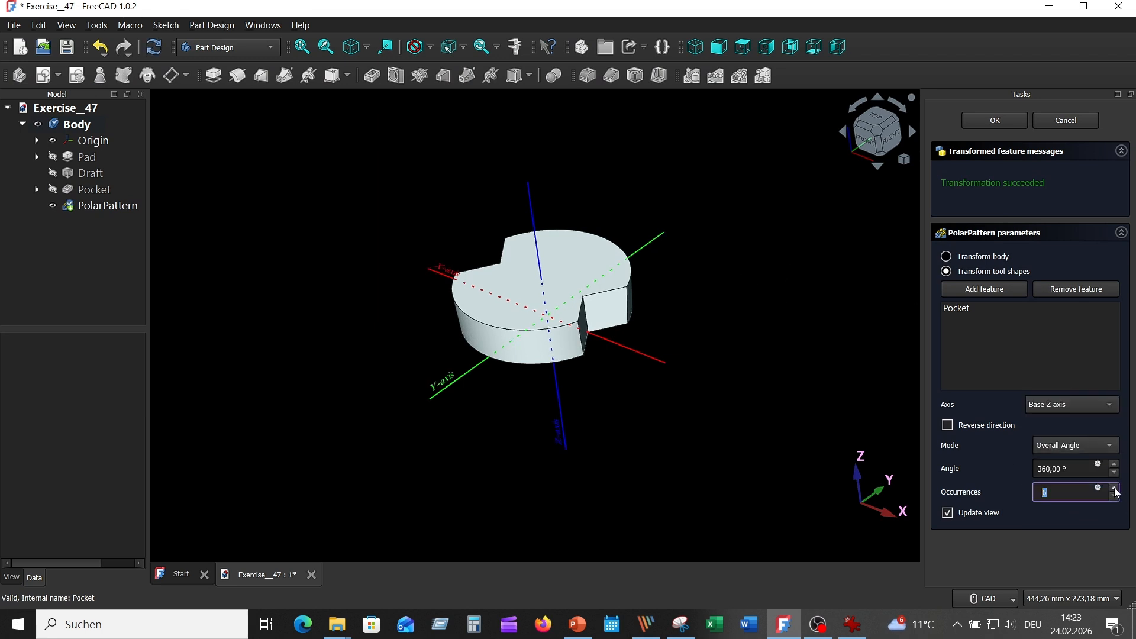
click(1098, 519)
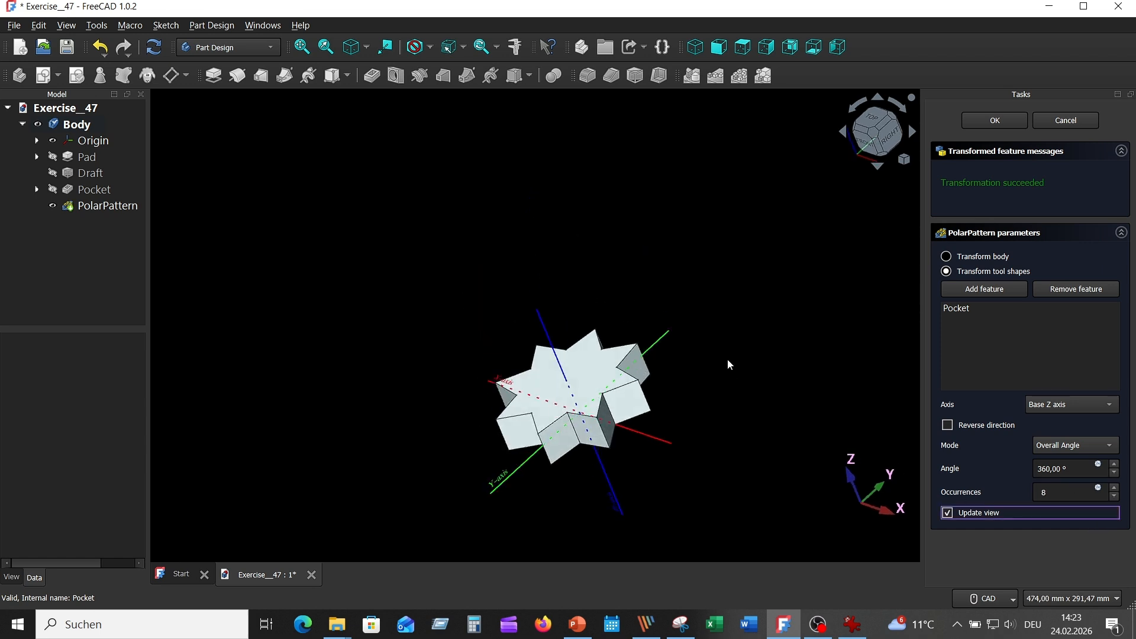
click(993, 124)
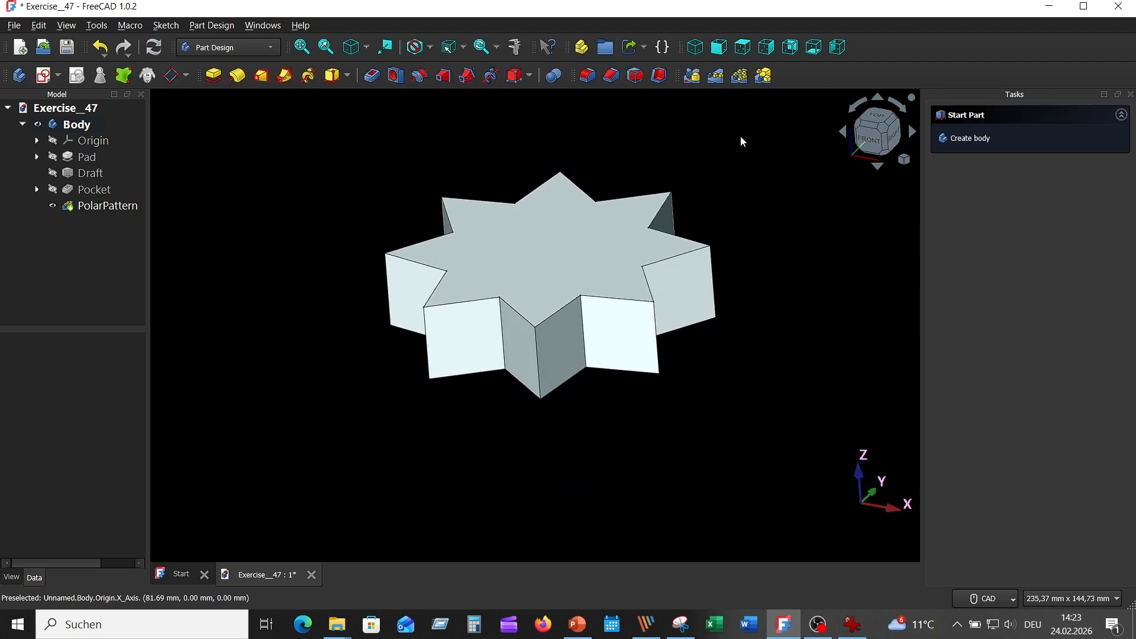
Start a Draft on the star body and select all the side faces of its points
click(636, 75)
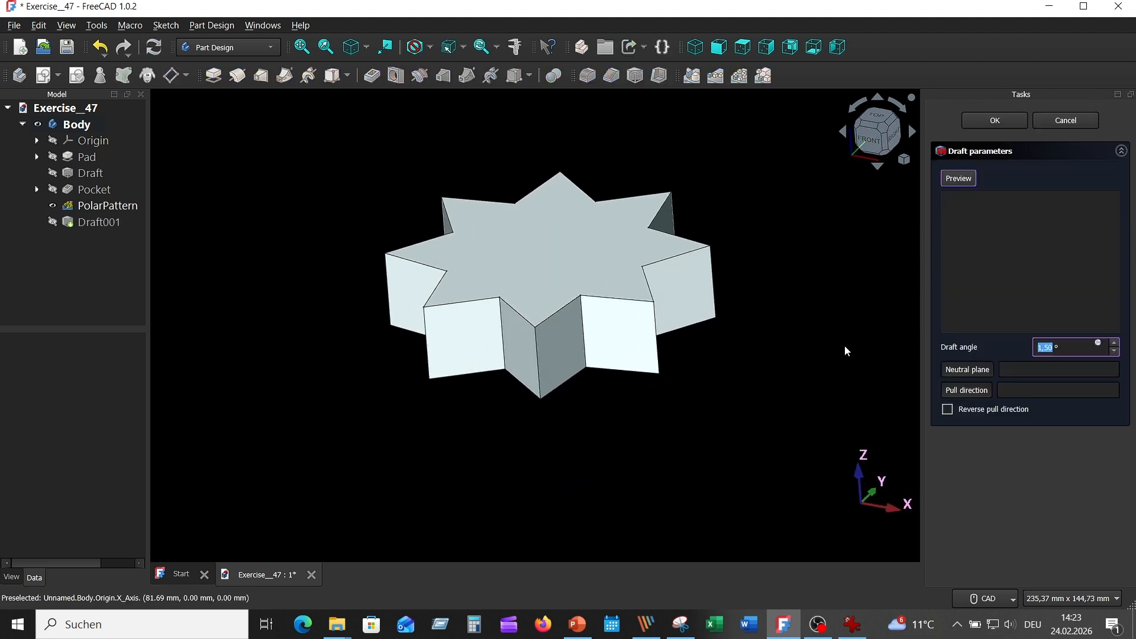
click(613, 352)
click(559, 349)
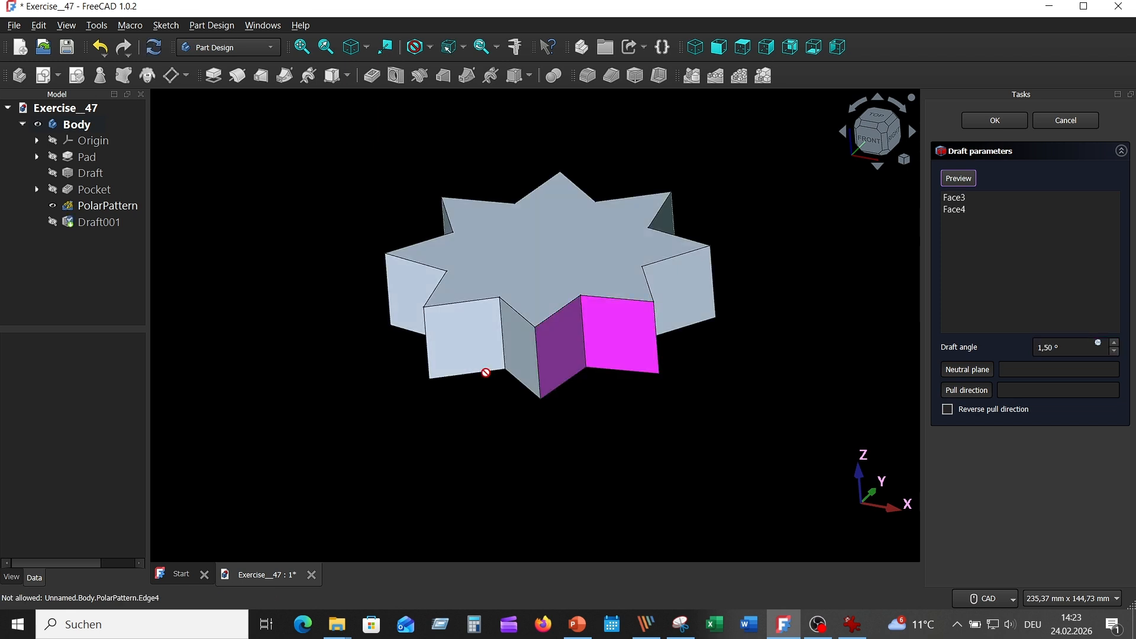
click(519, 349)
click(468, 340)
click(546, 379)
middle_drag(655, 434, 503, 385)
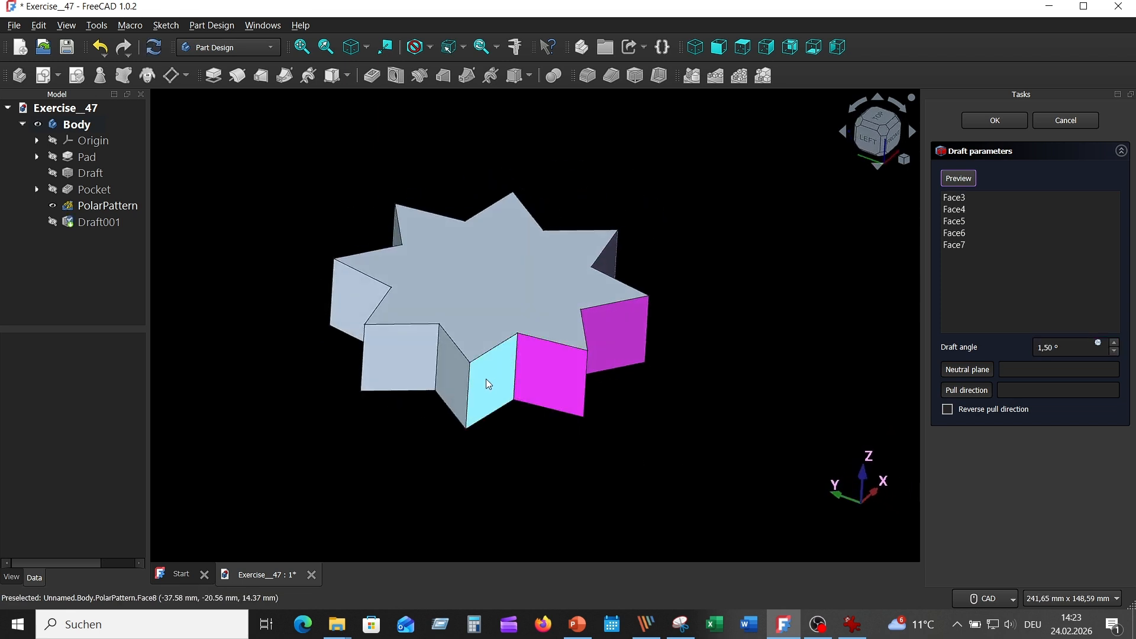
click(446, 377)
click(404, 354)
middle_drag(404, 355, 692, 392)
click(555, 350)
click(511, 359)
click(575, 355)
click(547, 355)
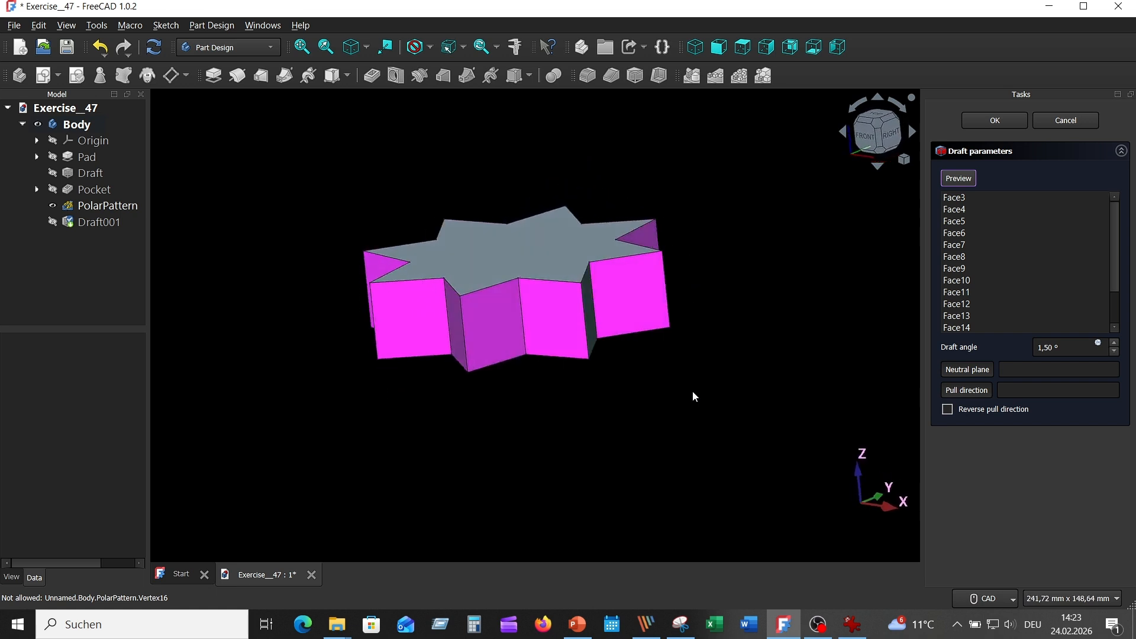
Draft the selected side faces by 5° with the star's bottom face as neutral plane and the pull direction reversed
click(979, 369)
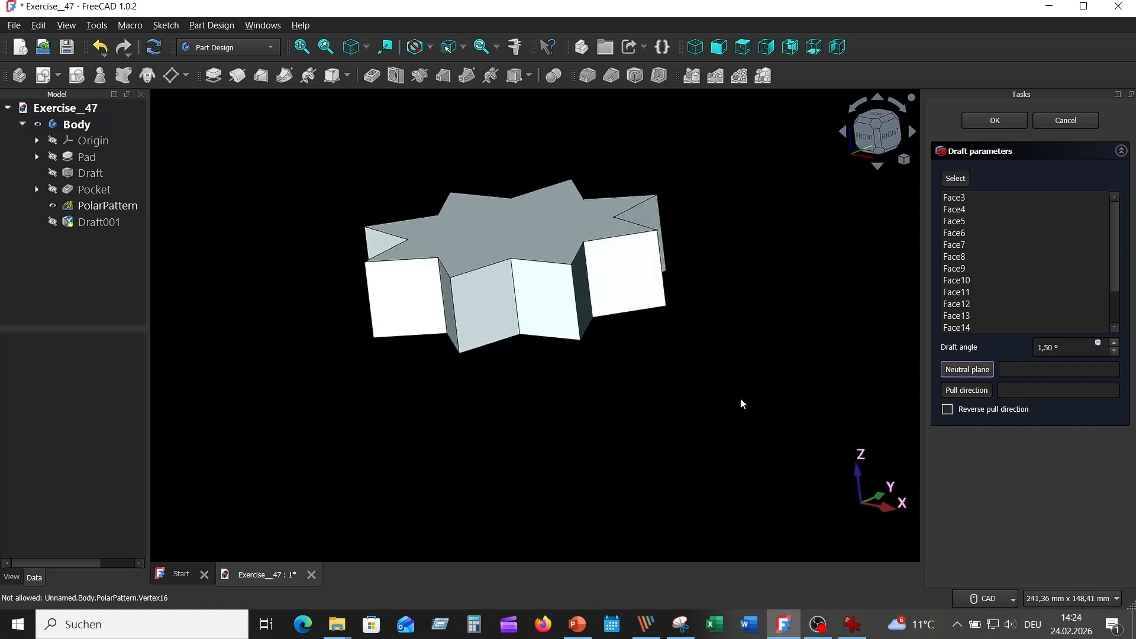
middle_drag(740, 397, 688, 384)
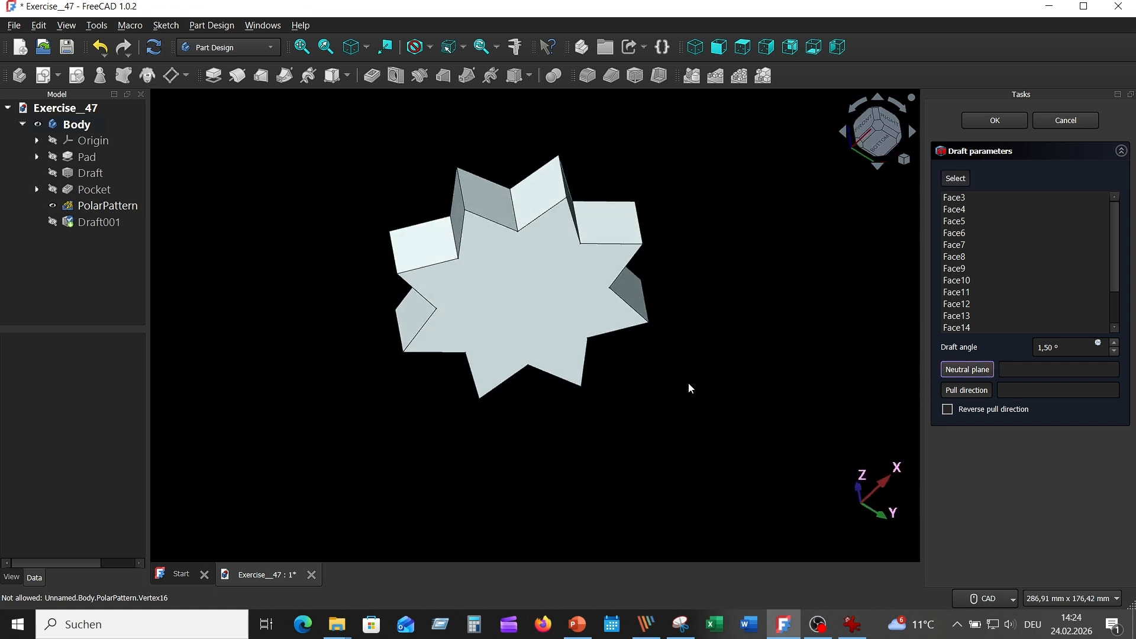
click(512, 306)
middle_drag(512, 306, 783, 387)
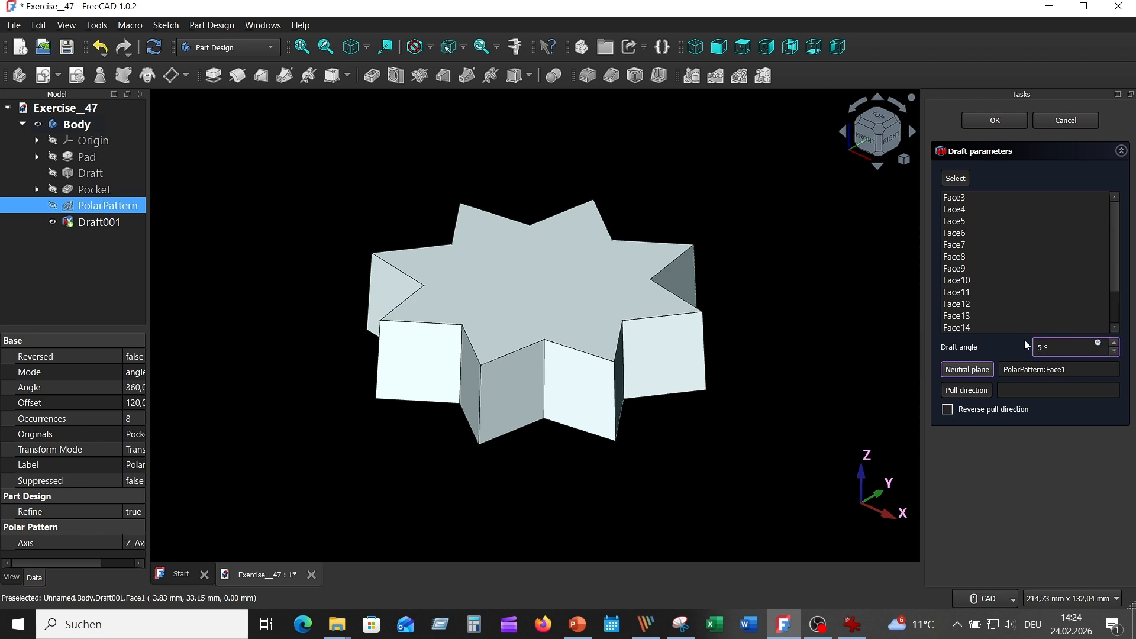
click(947, 410)
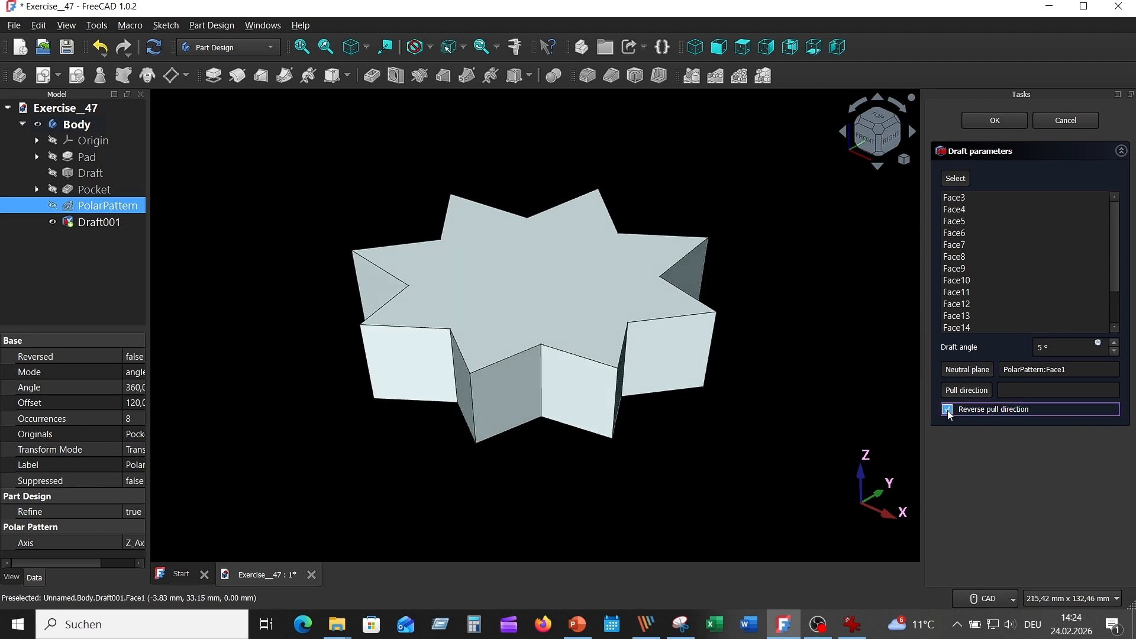
click(998, 117)
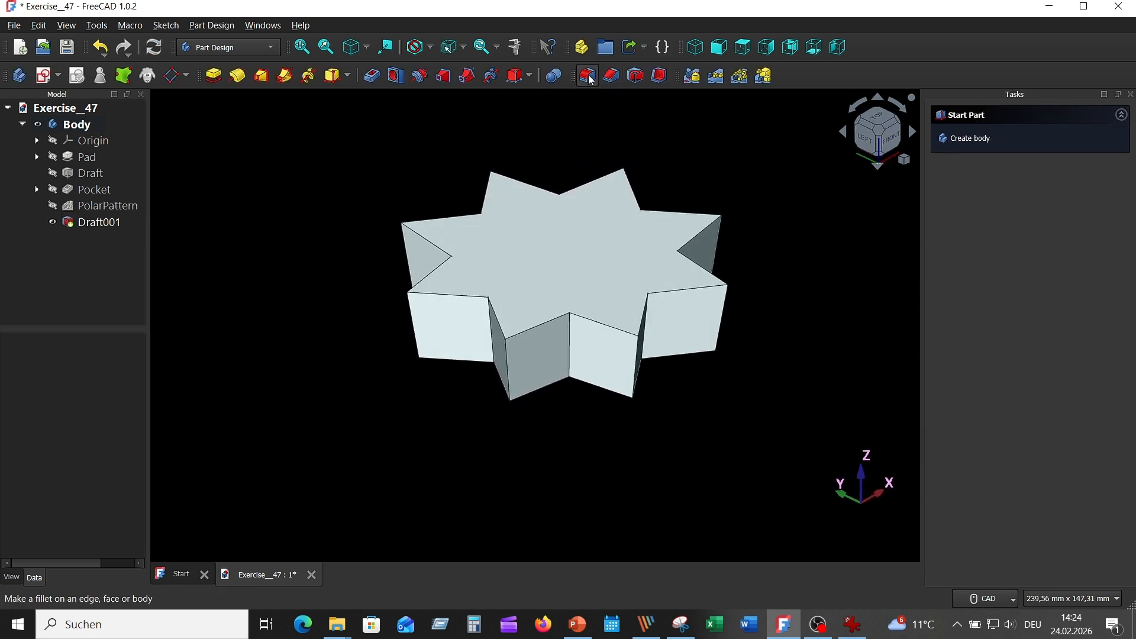
Fillet all the upright inner and outer corner edges of the star with a 1 mm radius
click(636, 358)
click(571, 354)
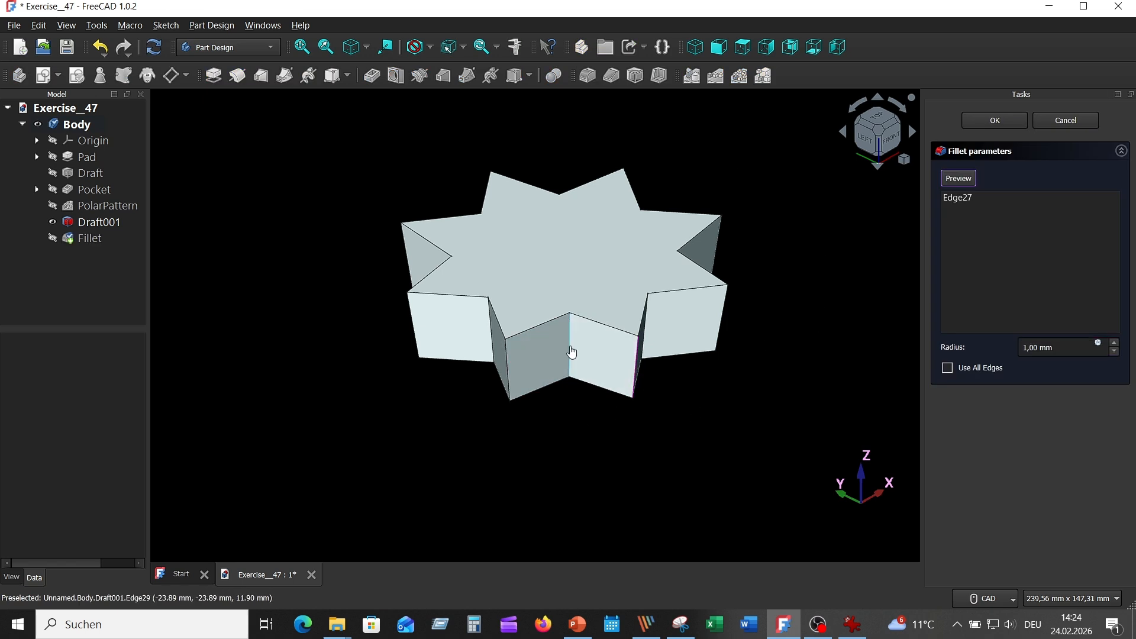
click(499, 352)
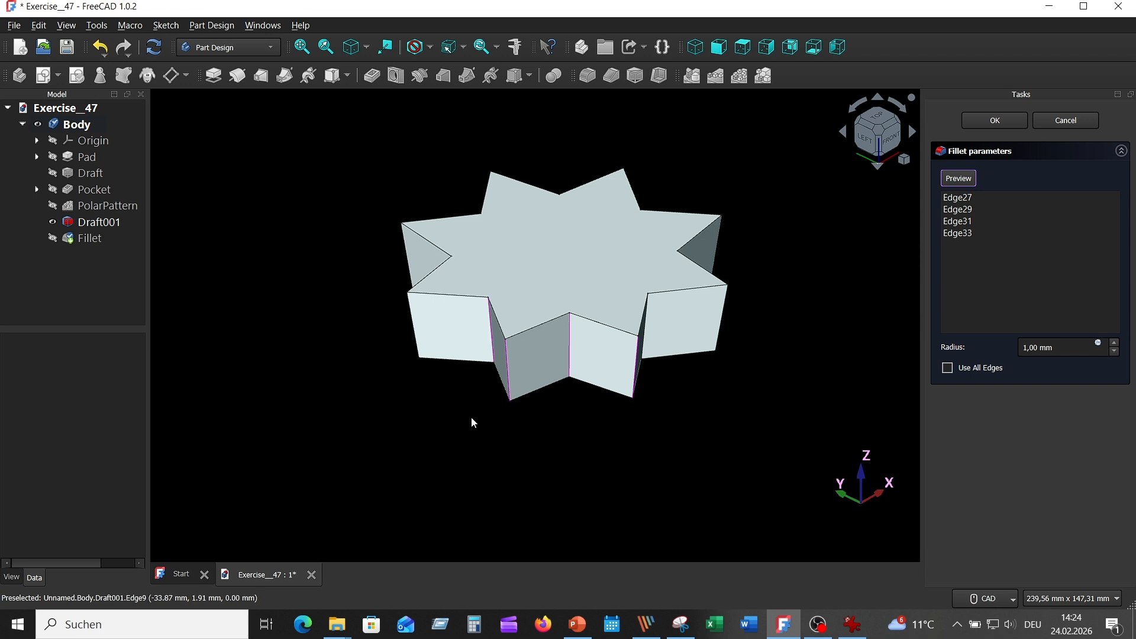
click(723, 327)
middle_drag(723, 327, 613, 401)
click(574, 332)
middle_drag(760, 388, 564, 396)
click(569, 349)
click(573, 377)
click(548, 356)
middle_drag(548, 356, 579, 445)
click(574, 400)
click(580, 378)
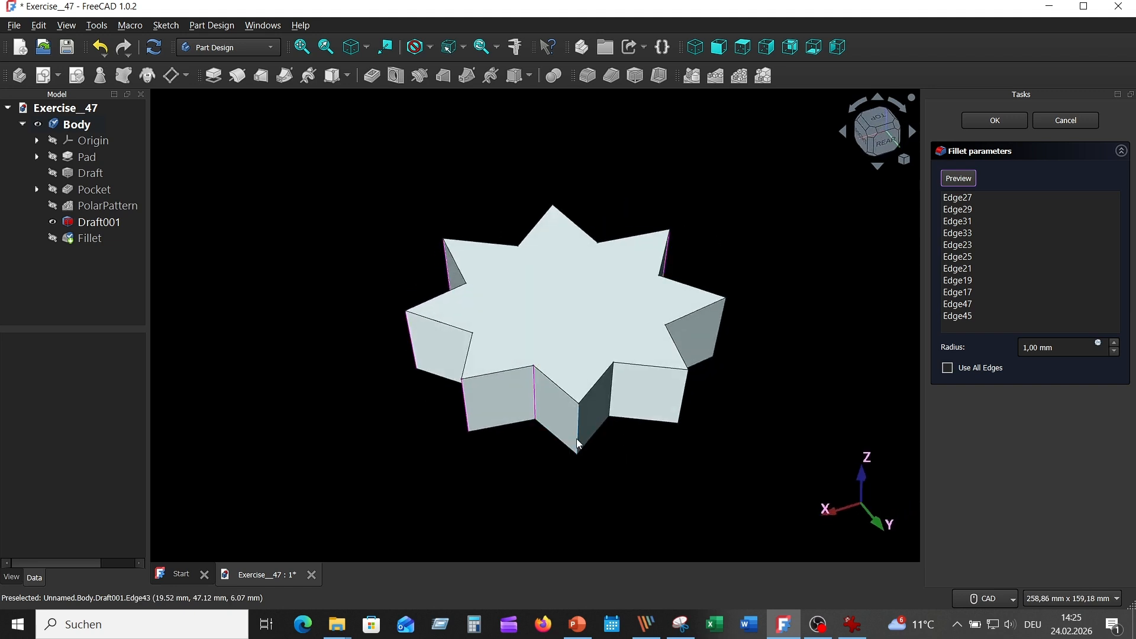
click(610, 393)
middle_drag(609, 393, 657, 443)
click(591, 396)
click(567, 376)
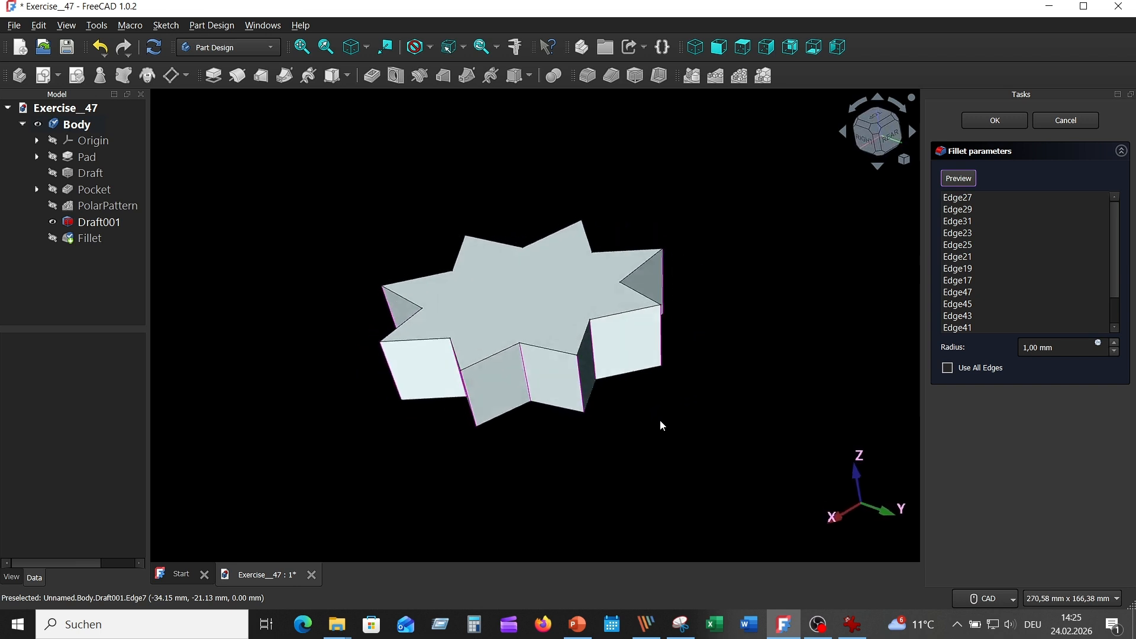
click(1004, 121)
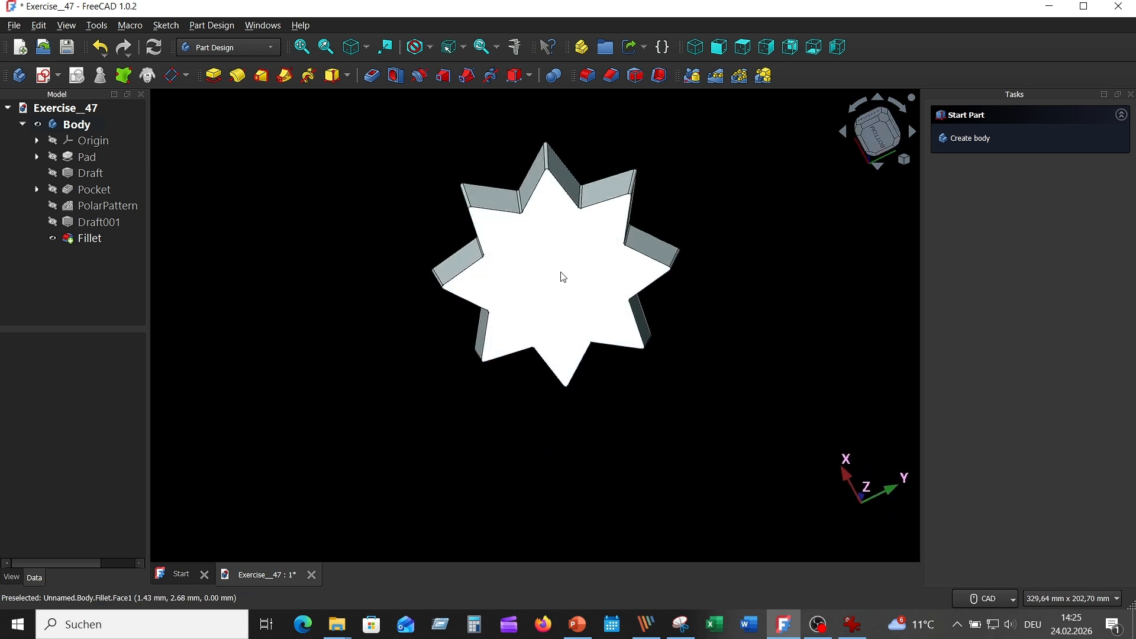
Fillet the edges around the star's bottom face with a 1 mm radius
click(563, 277)
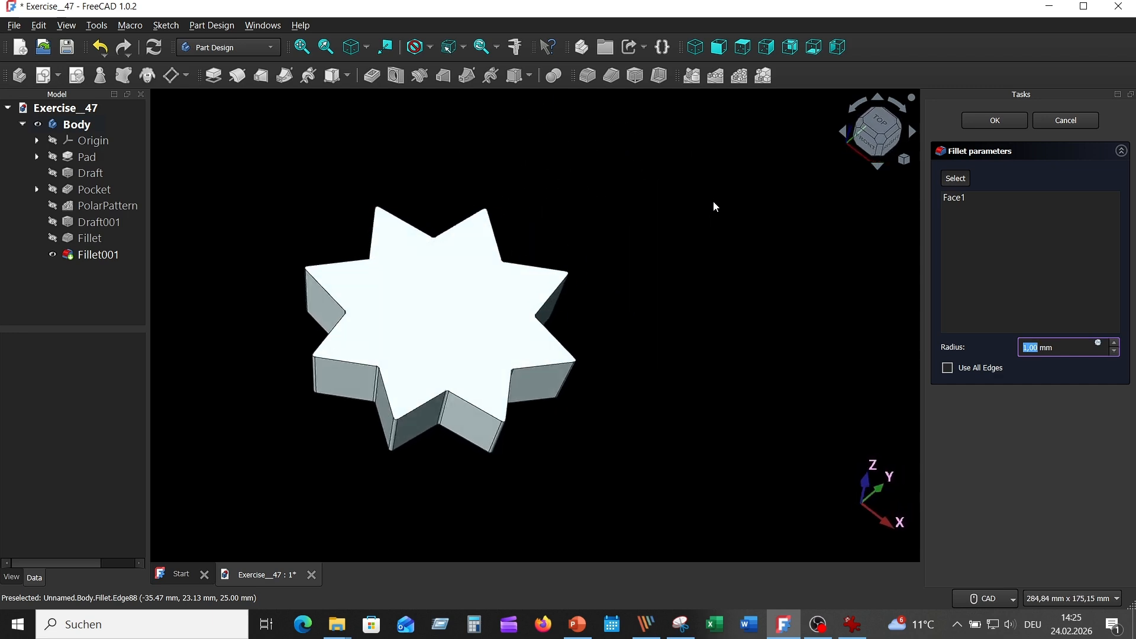
key(Return)
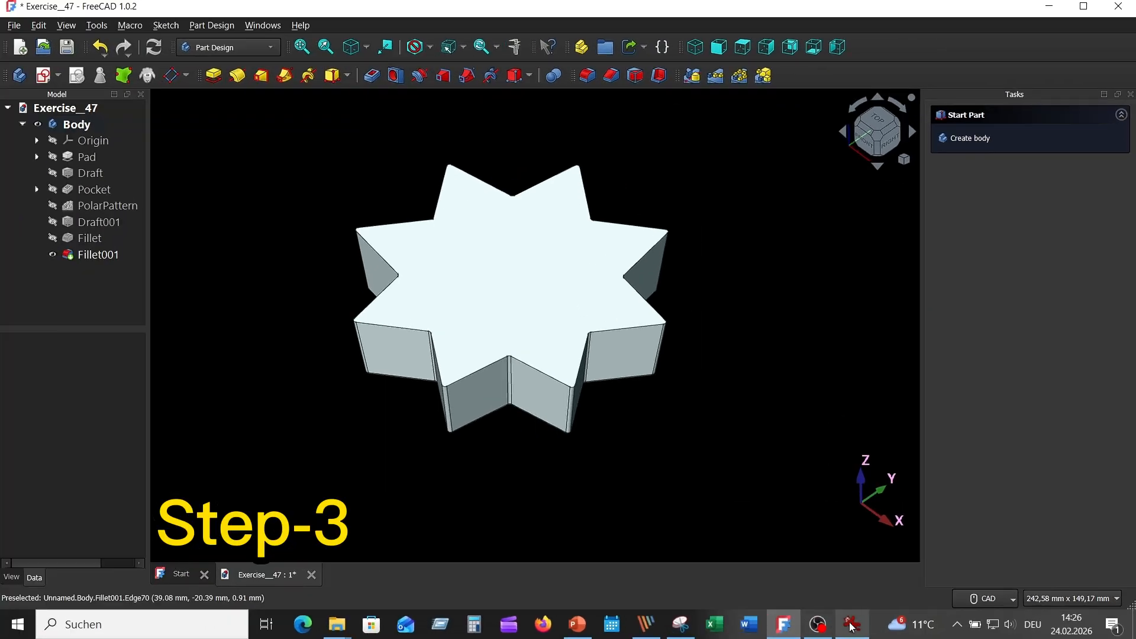
Sketch a circle of 17.5 mm radius centred on the origin on the star's bottom face, with its radius label moved outside the star
key(alt+Tab)
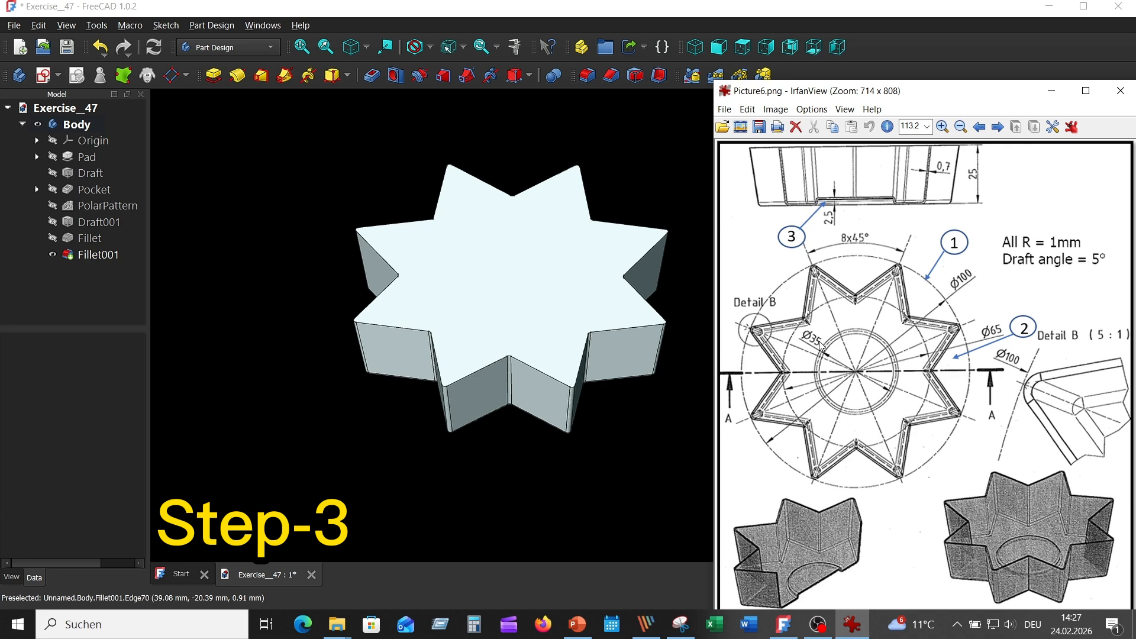
middle_drag(501, 468, 541, 366)
click(541, 366)
click(44, 77)
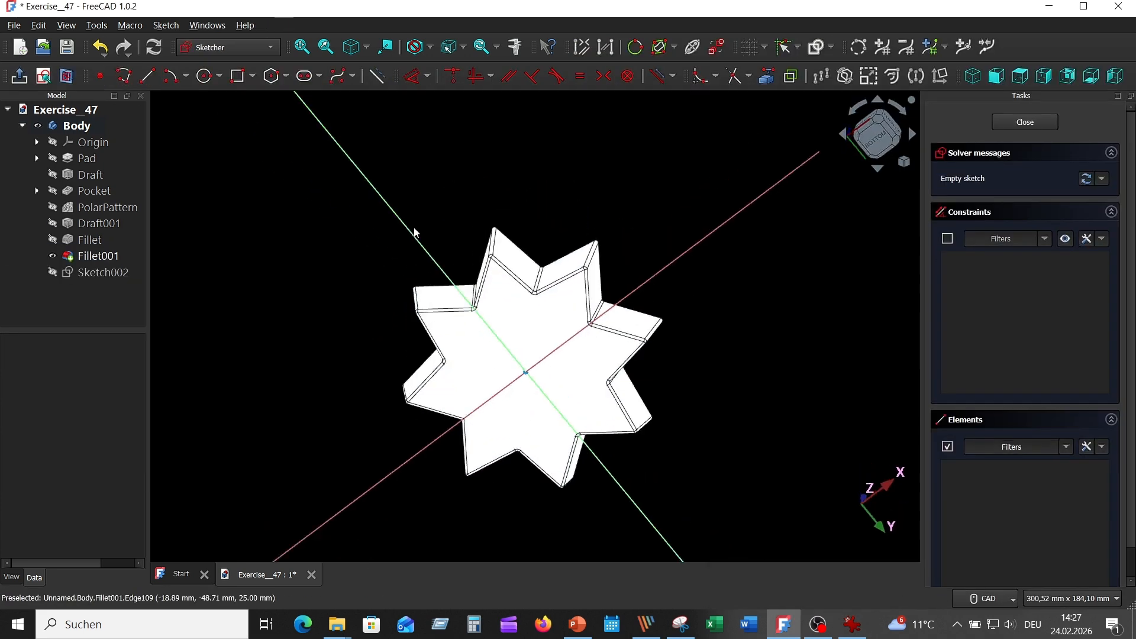
click(204, 75)
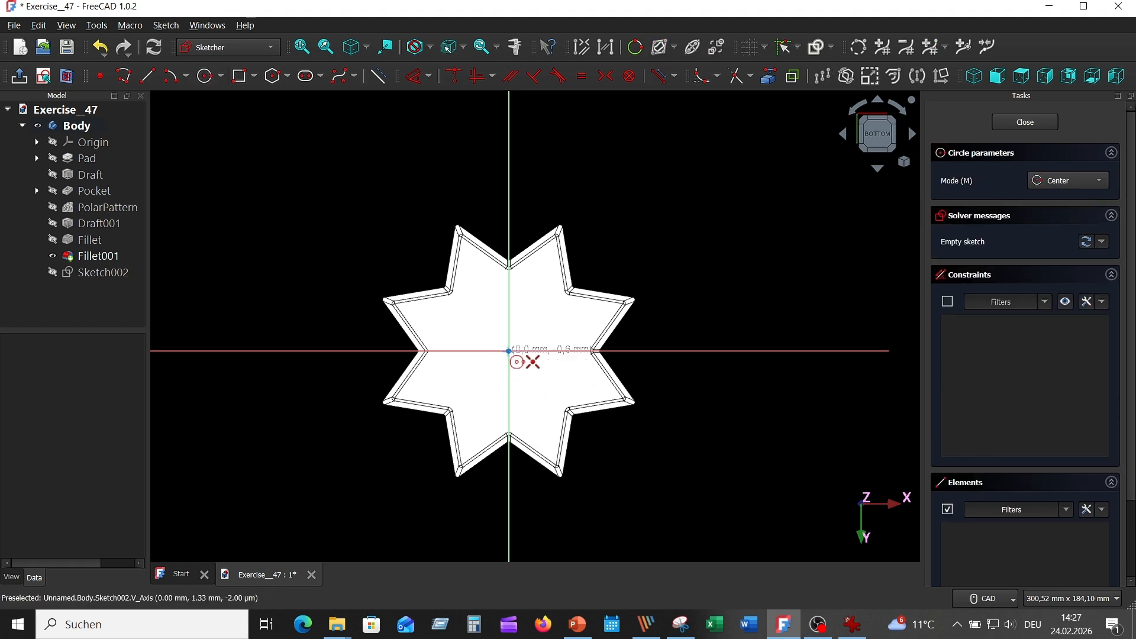
click(508, 351)
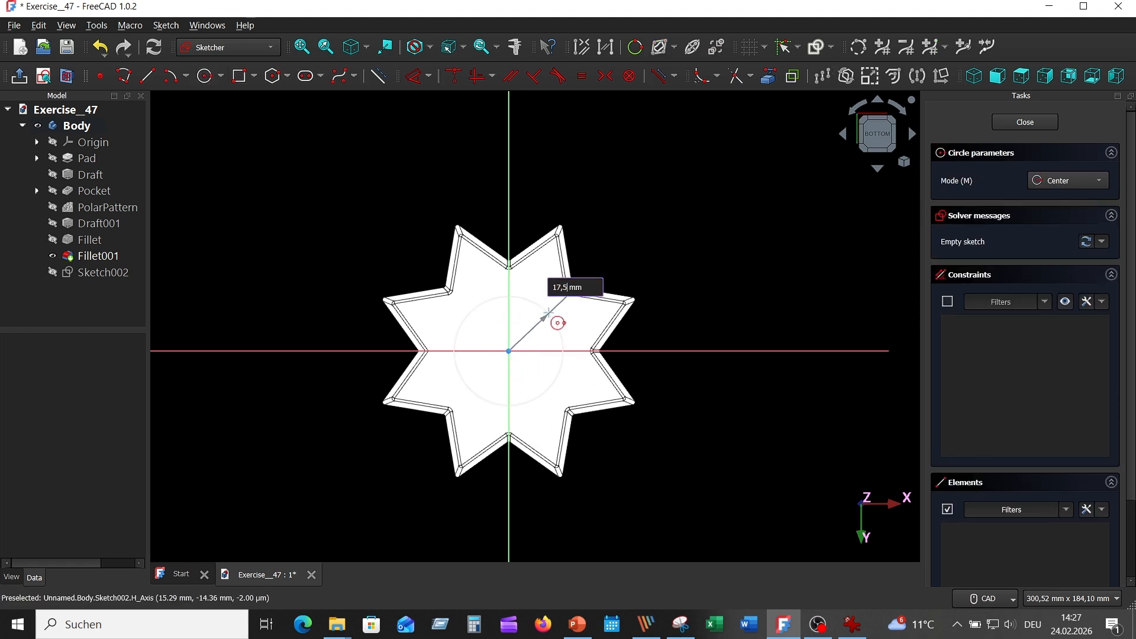
text(17,5)
key(Return)
key(Escape)
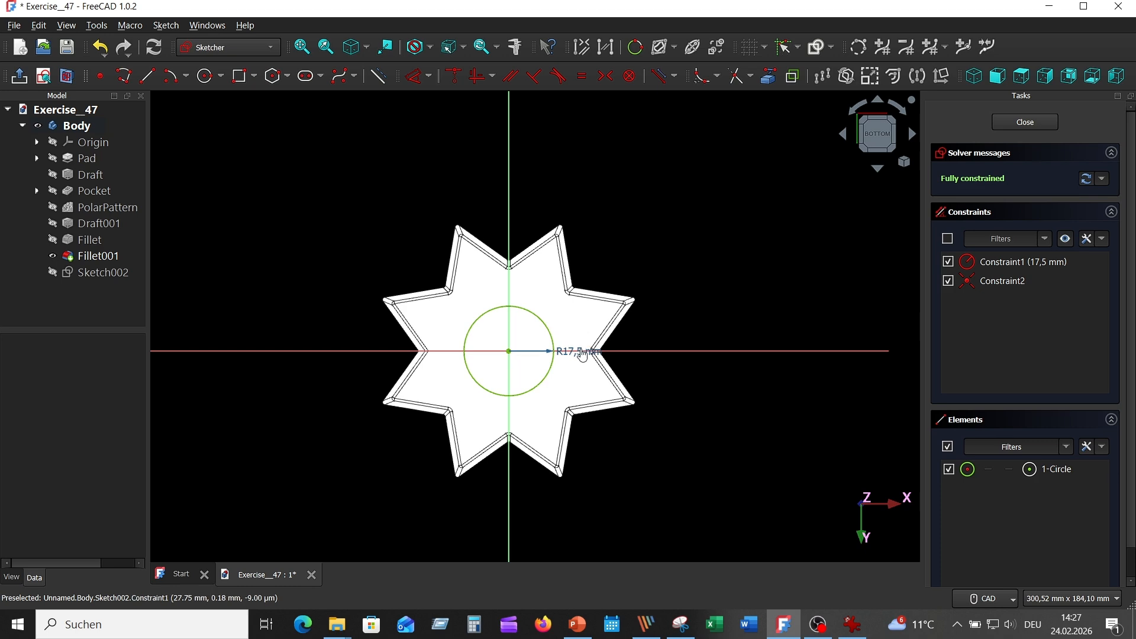
drag(583, 354, 626, 249)
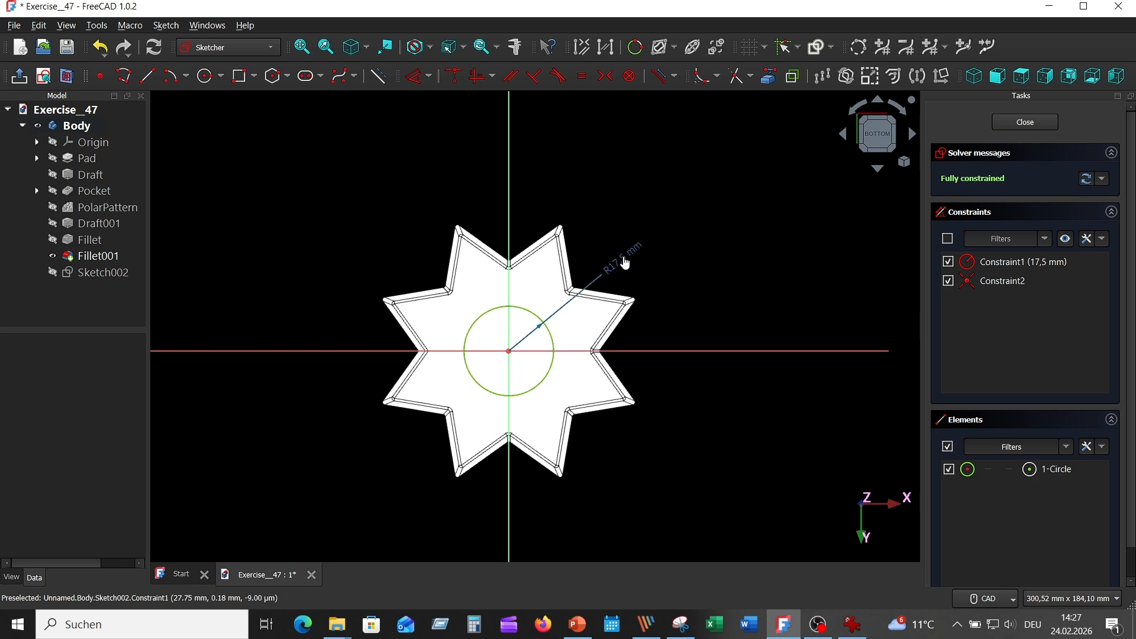
click(1025, 122)
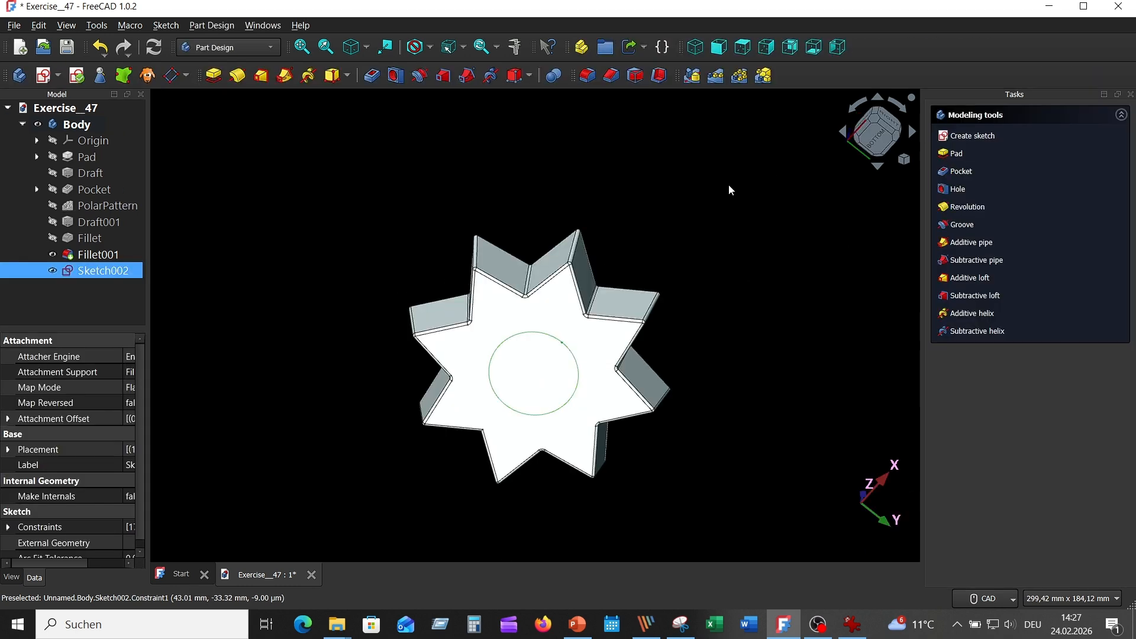
Pocket the circle 2.5 mm deep into the star's bottom face
click(371, 76)
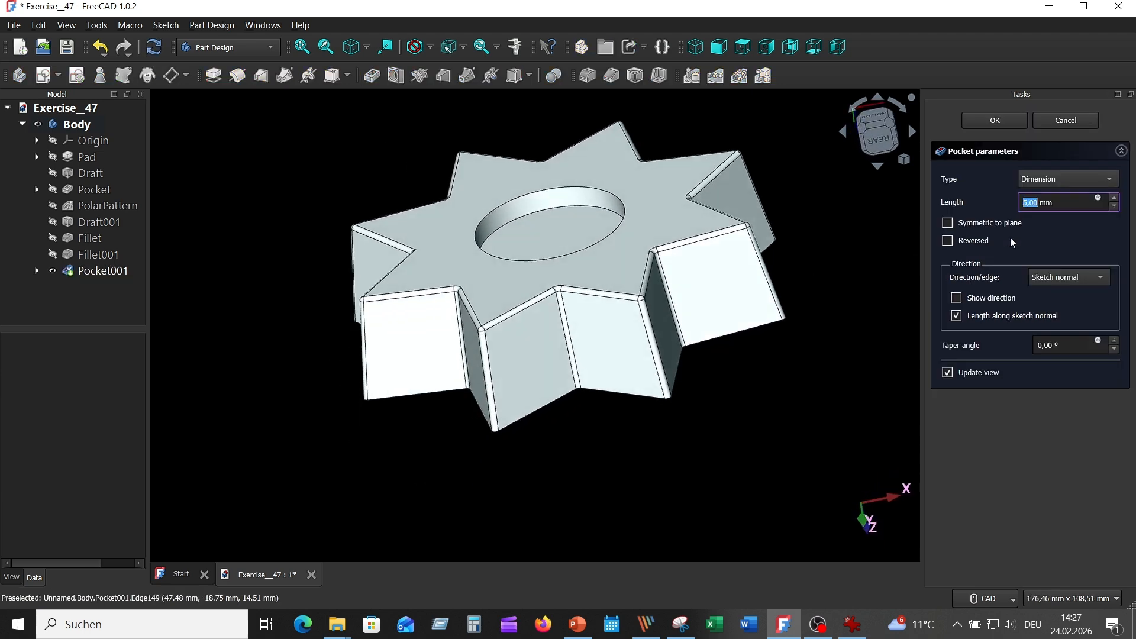
text(2,5)
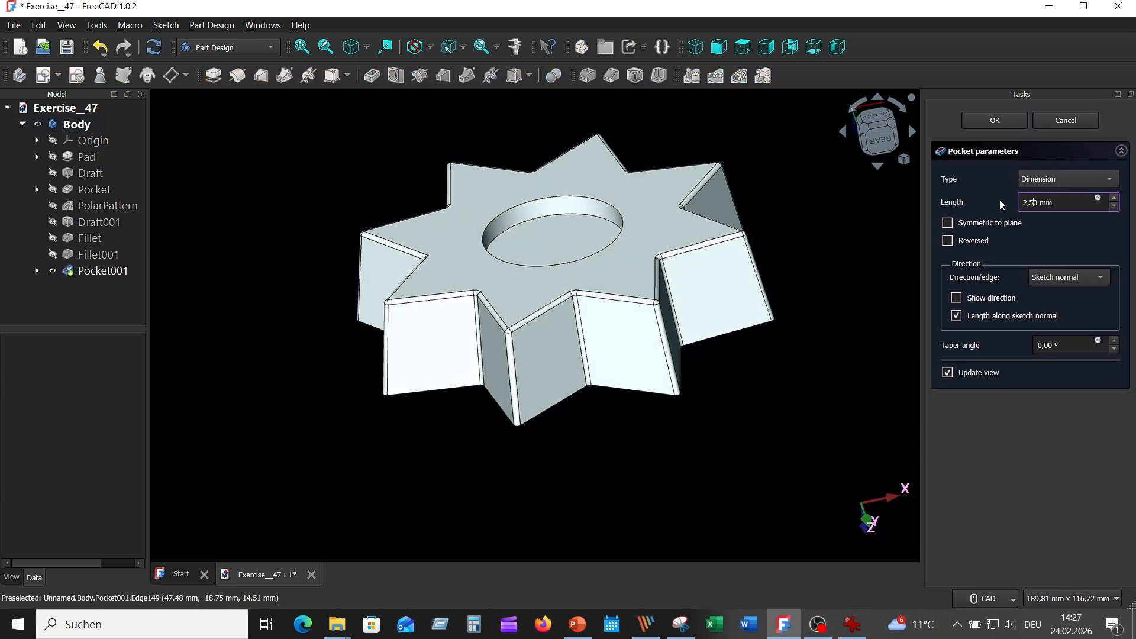
click(989, 121)
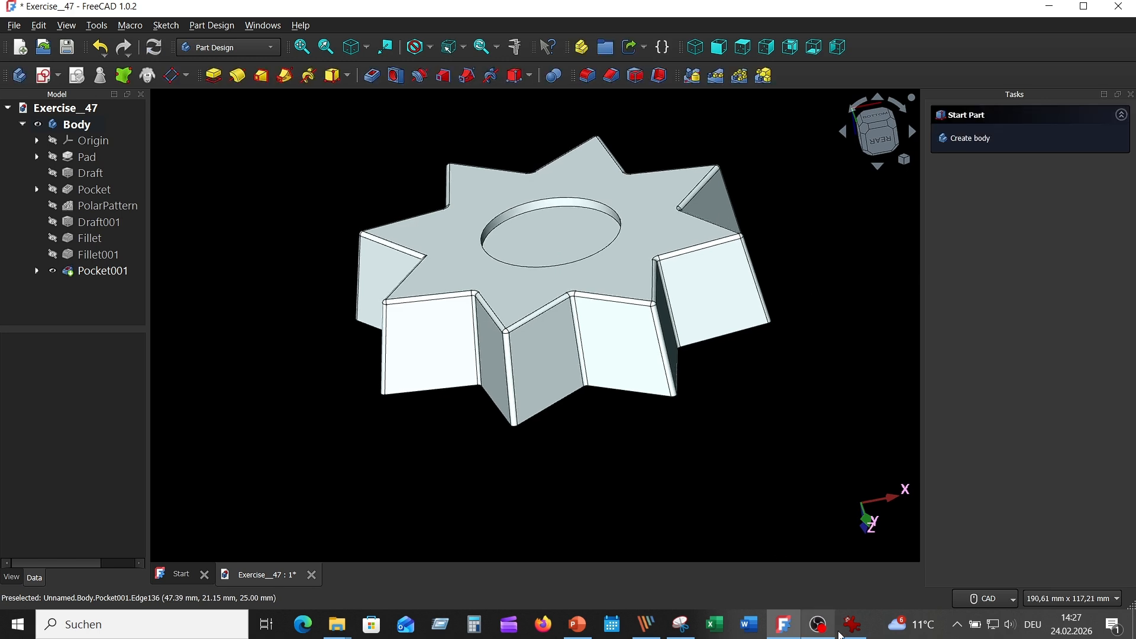
Switch to the reference drawing in IrfanView to check the tray's dimensions, and return to the FreeCAD model
click(852, 625)
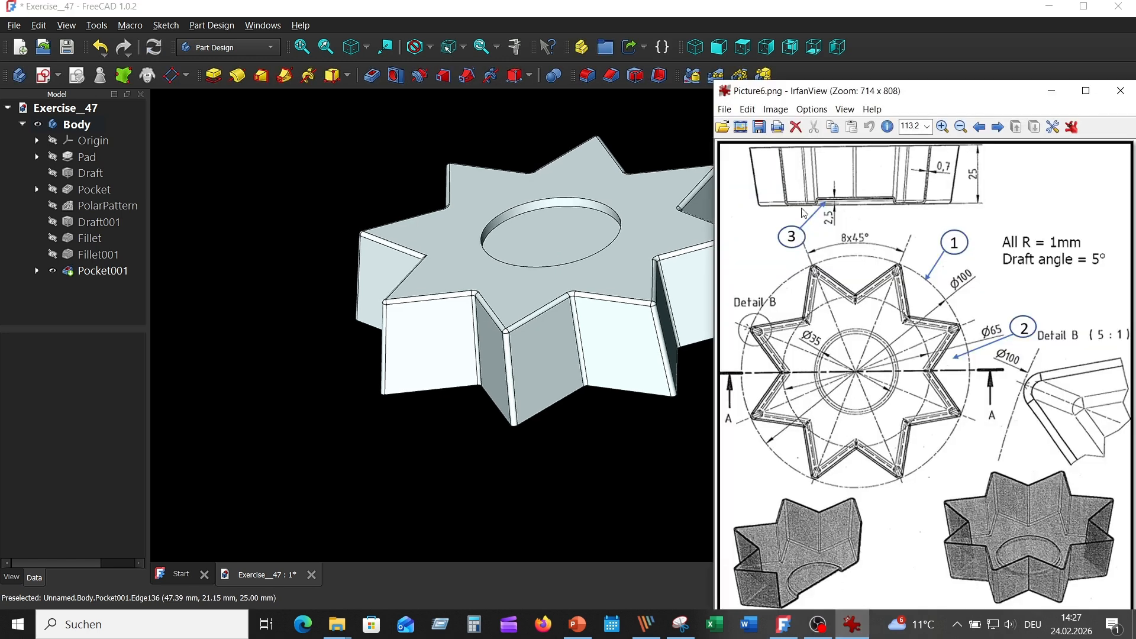
click(566, 438)
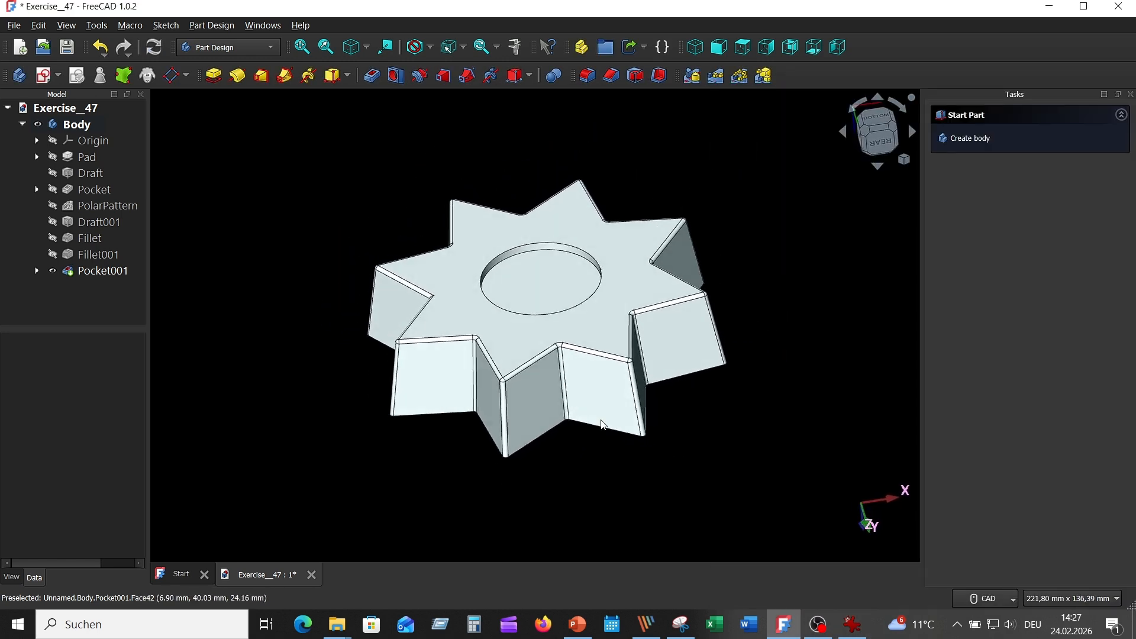
Draft the circular recess's side wall by 5° with the recess floor as neutral plane and the pull direction reversed
scroll(560, 271, up, 4)
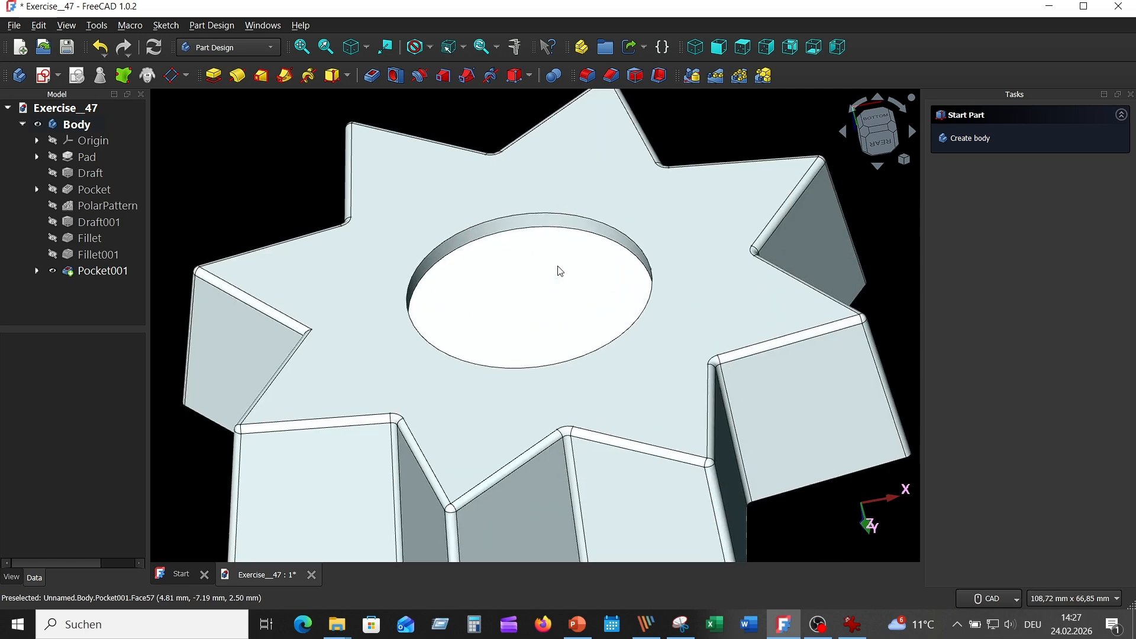
scroll(560, 271, down, 1)
click(636, 76)
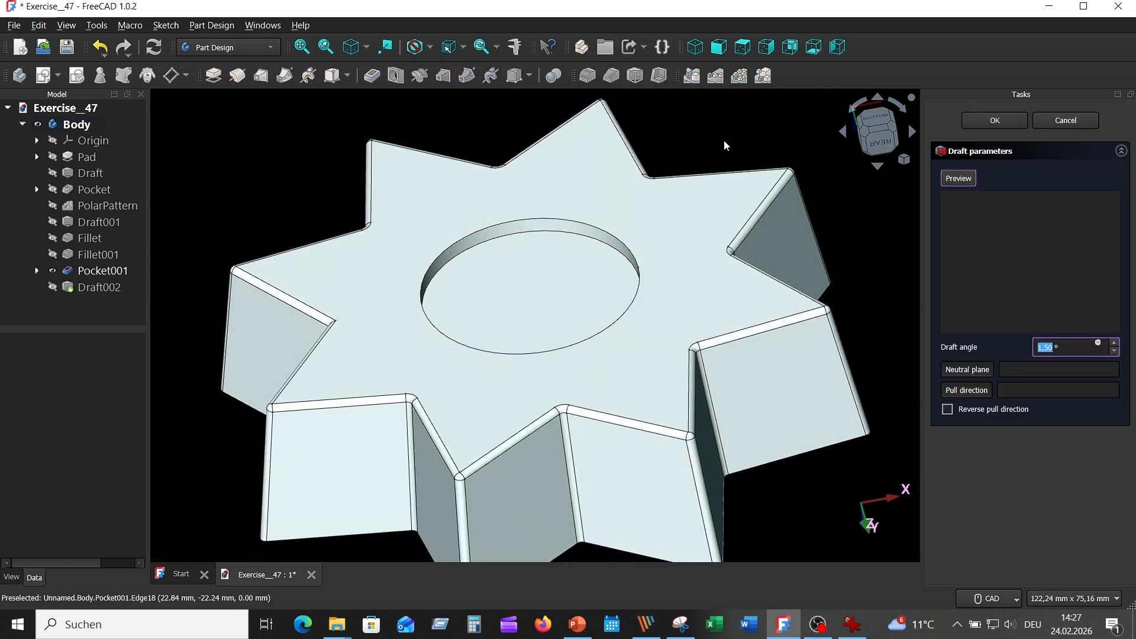
click(520, 227)
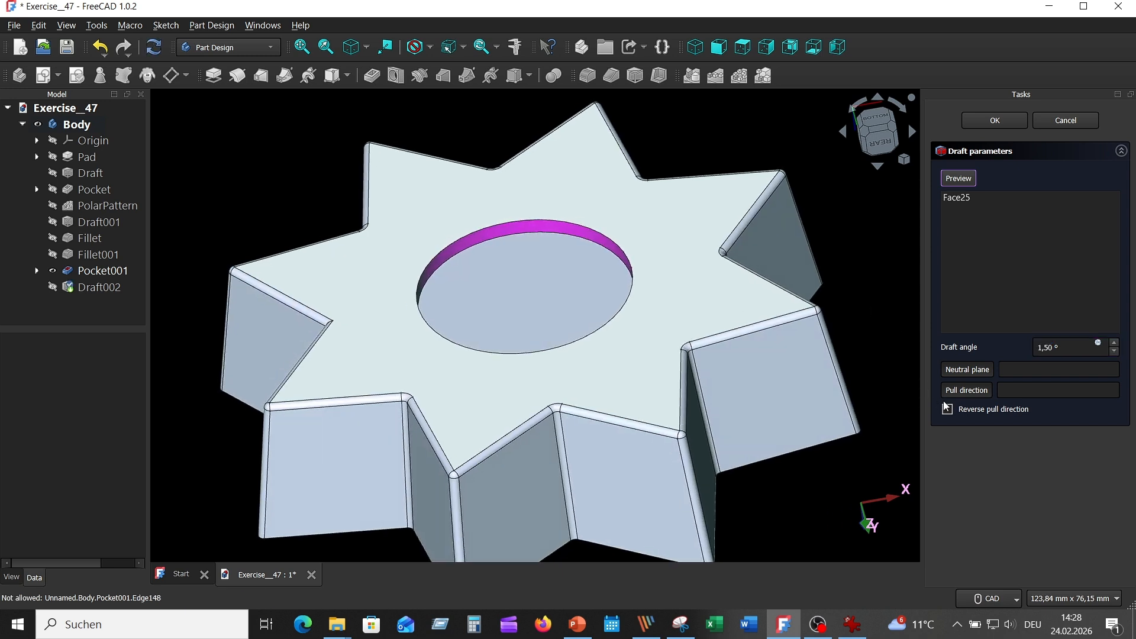
click(951, 375)
click(523, 294)
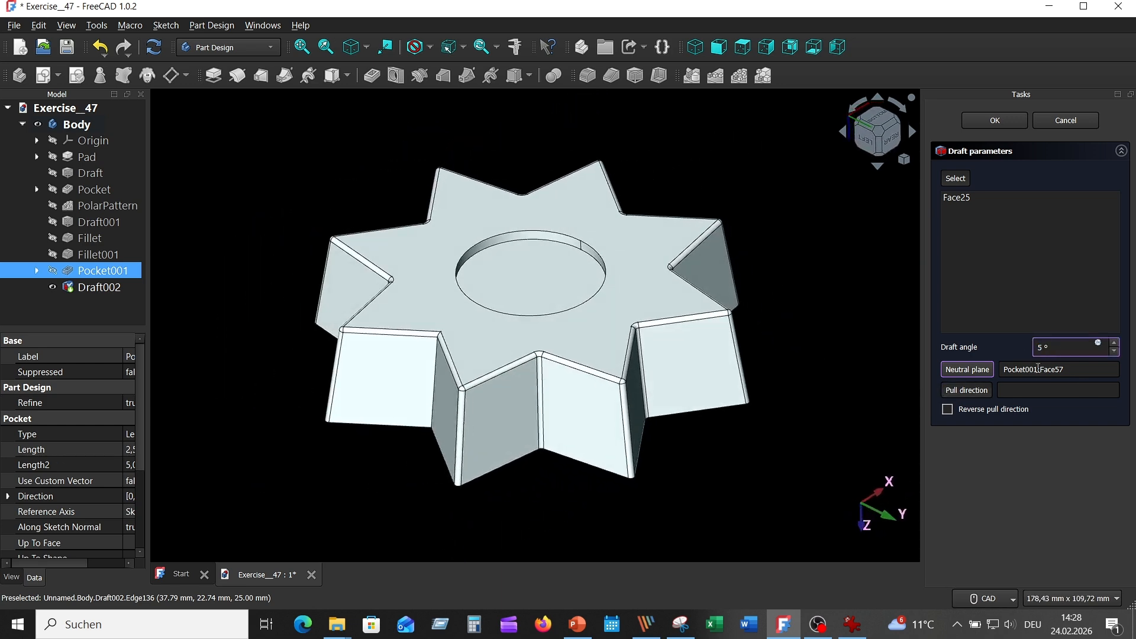
click(948, 410)
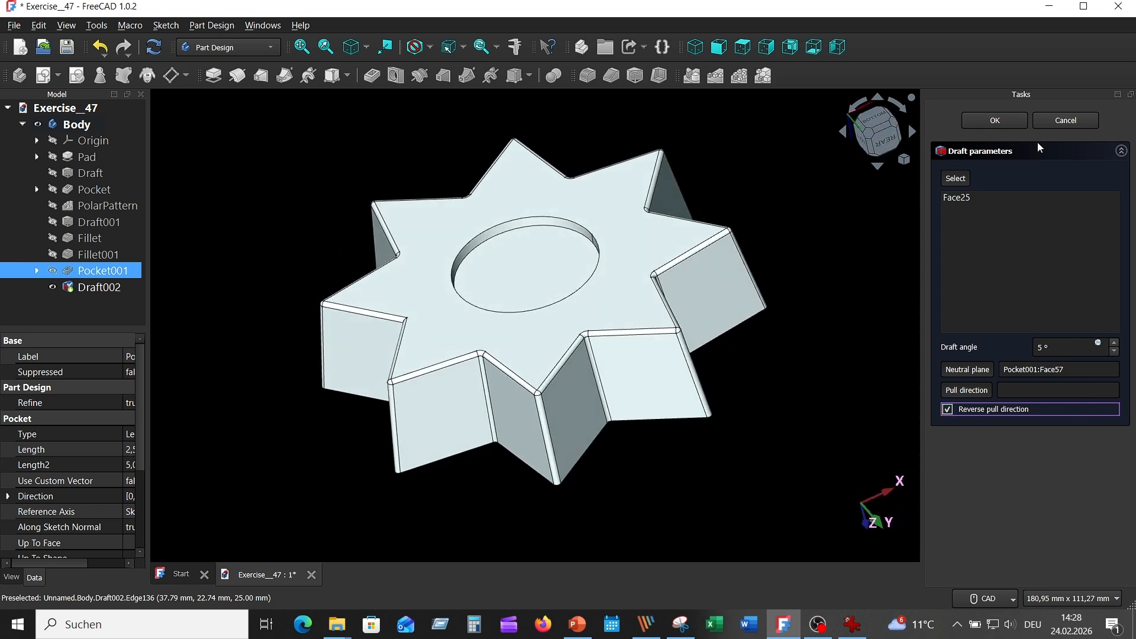
click(996, 123)
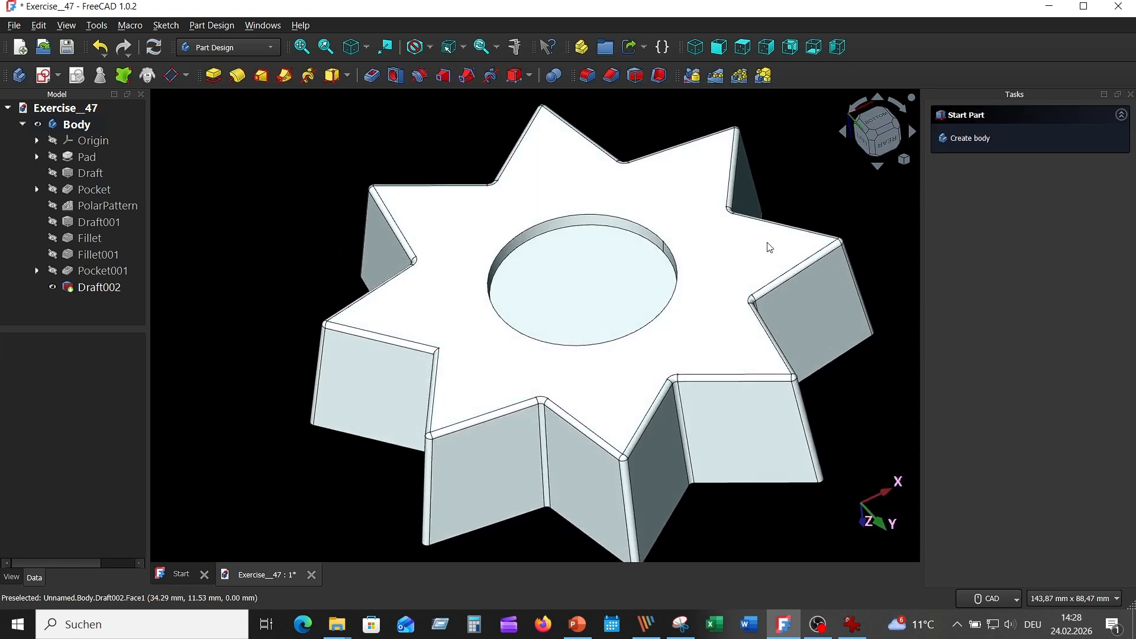
Fillet the floor edge and the rim edge of the circular recess with a 1 mm radius
click(587, 76)
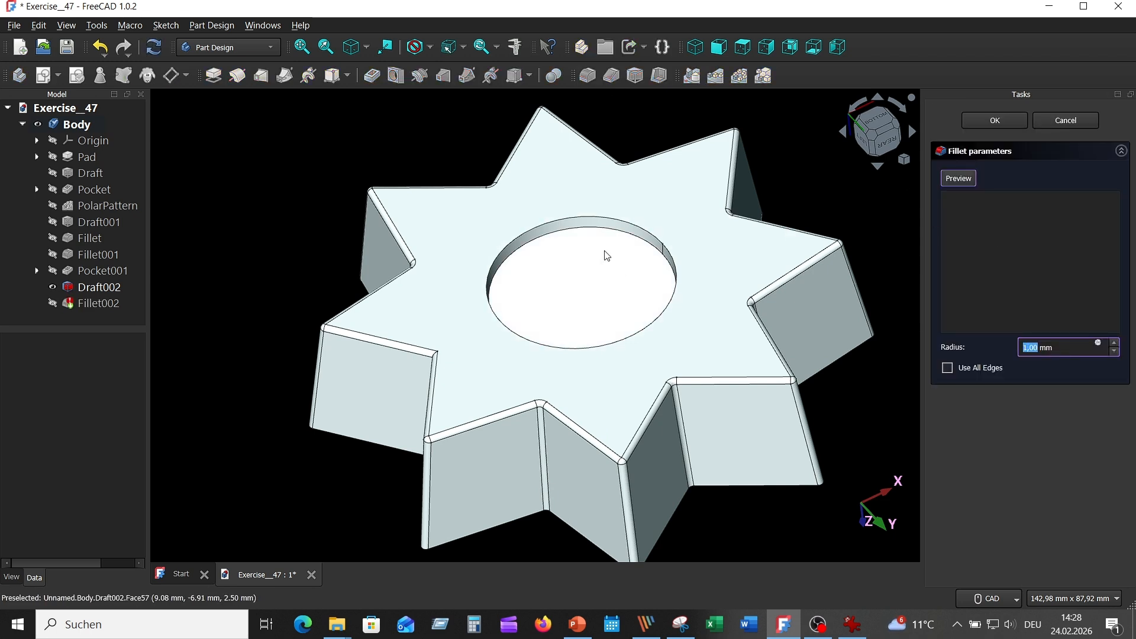
click(623, 223)
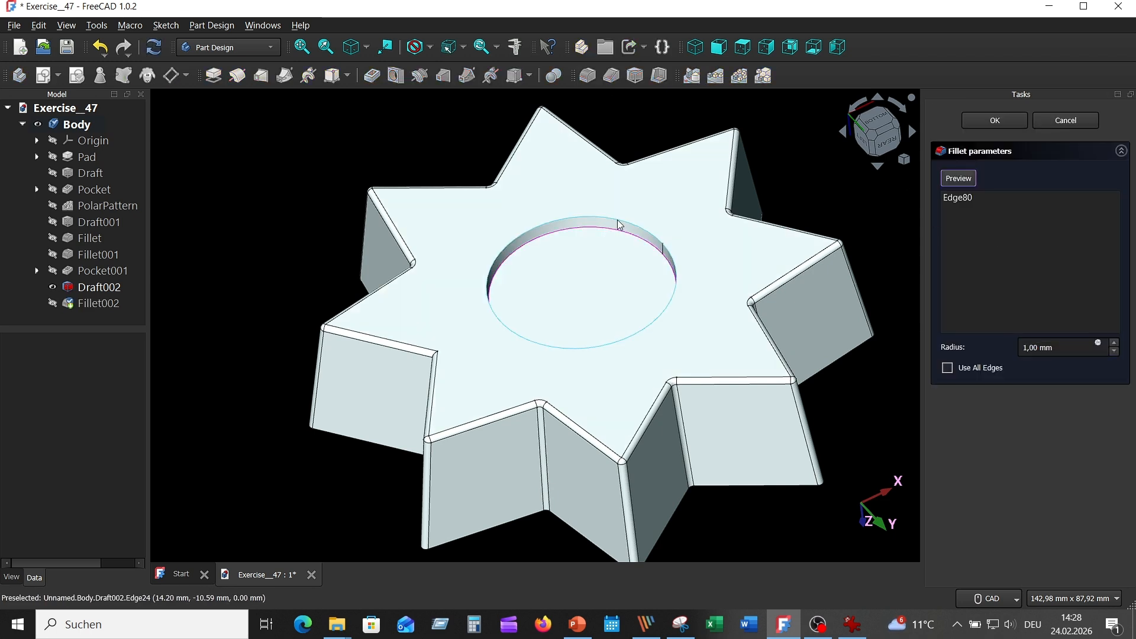
click(618, 220)
click(995, 120)
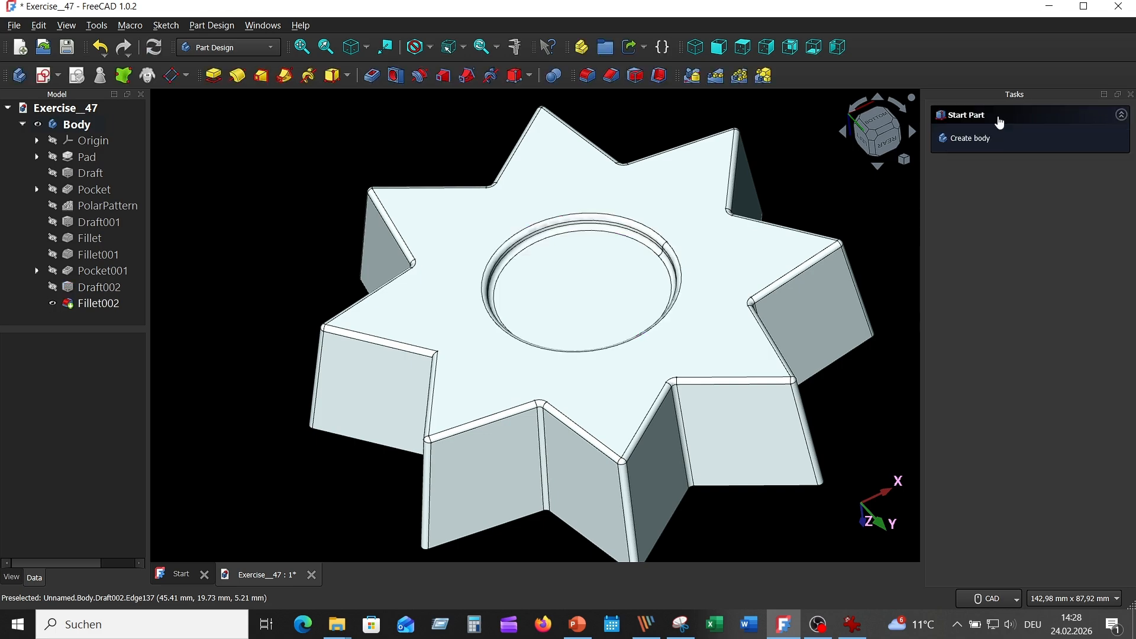
Switch to the reference drawing in IrfanView to check the tray's wall thickness, and return to the FreeCAD model
key(0)
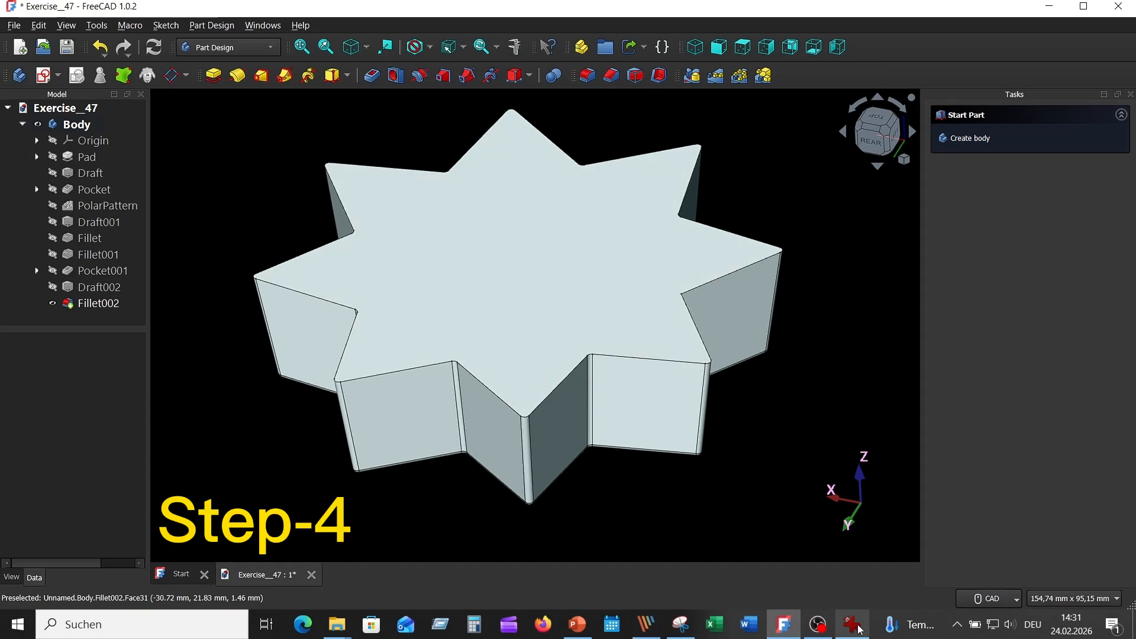
click(853, 625)
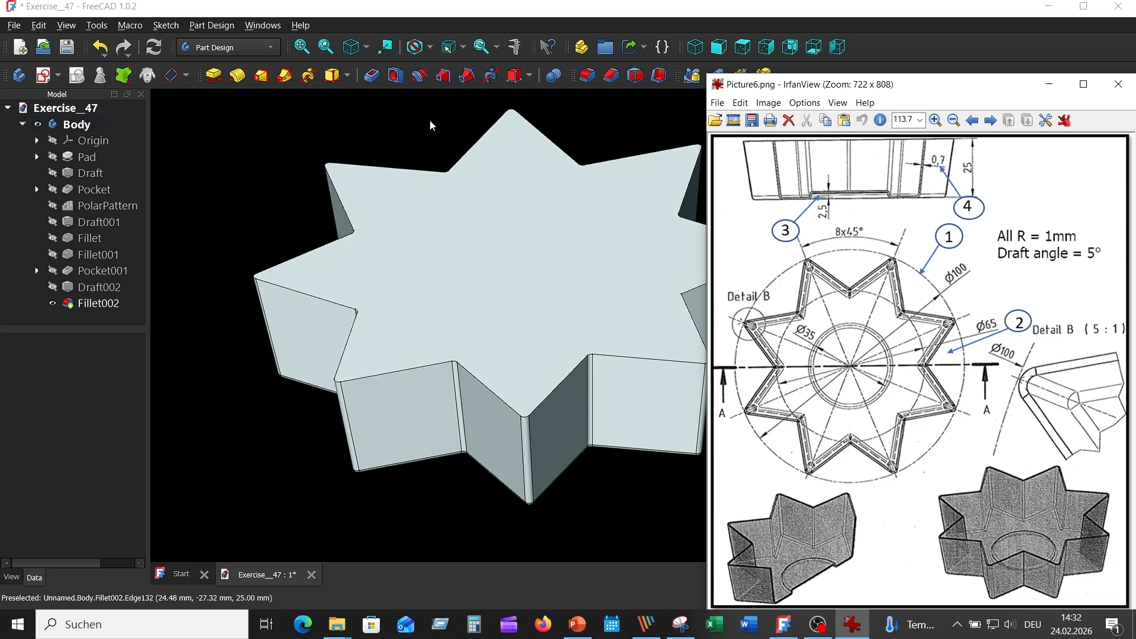
click(430, 119)
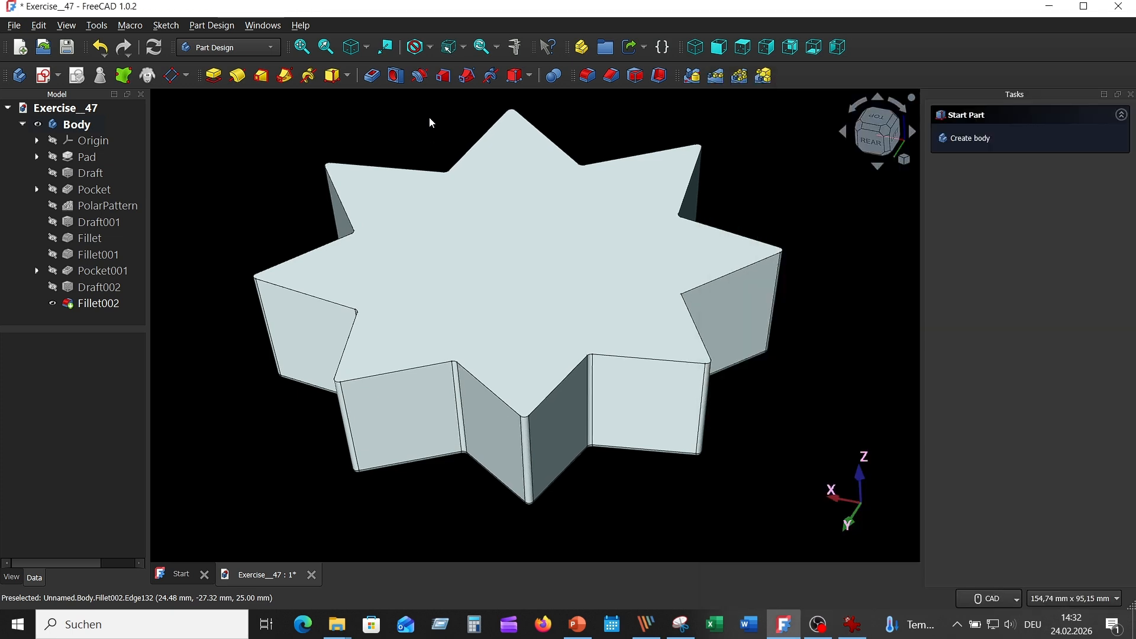
Hollow the star with a 0.7 mm Thickness applied inwards, leaving the large top face open
scroll(428, 116, down, 3)
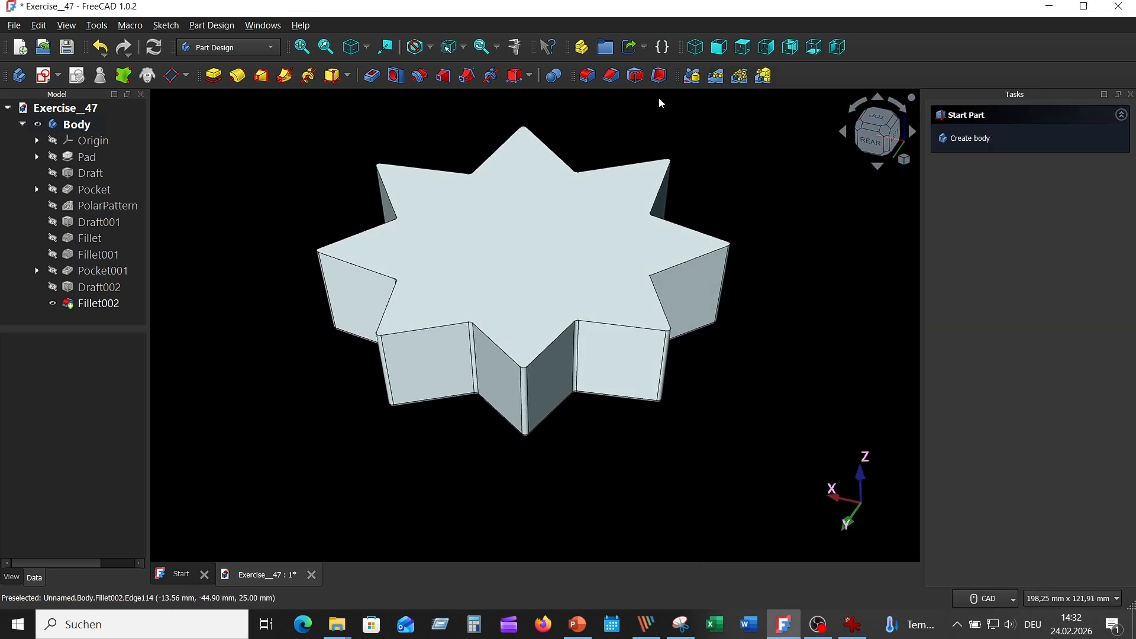
click(663, 78)
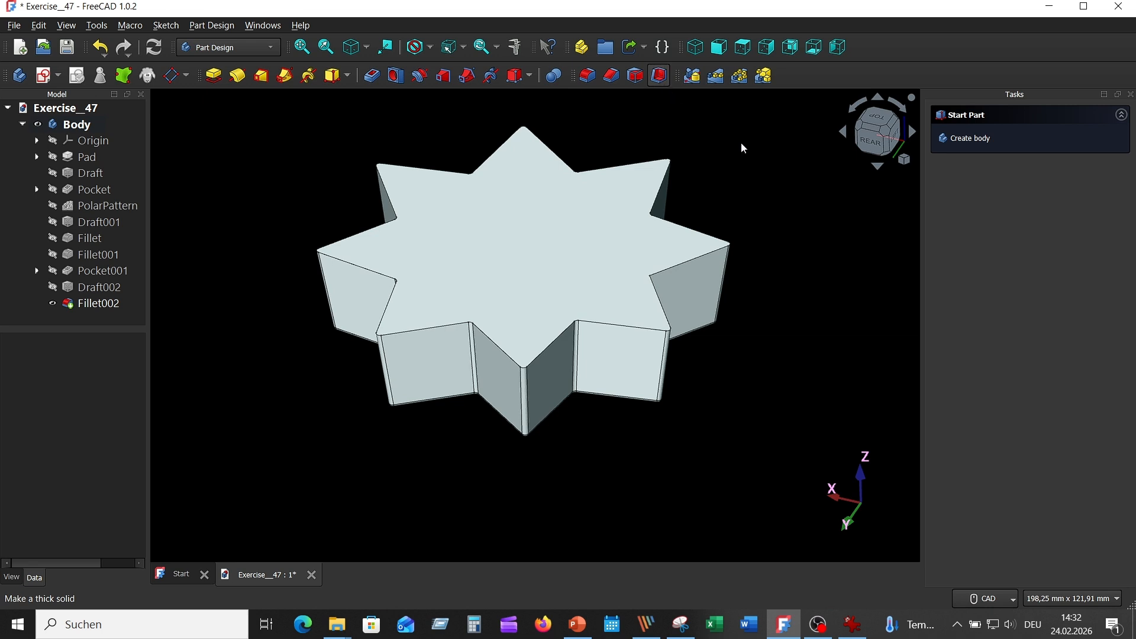
click(588, 251)
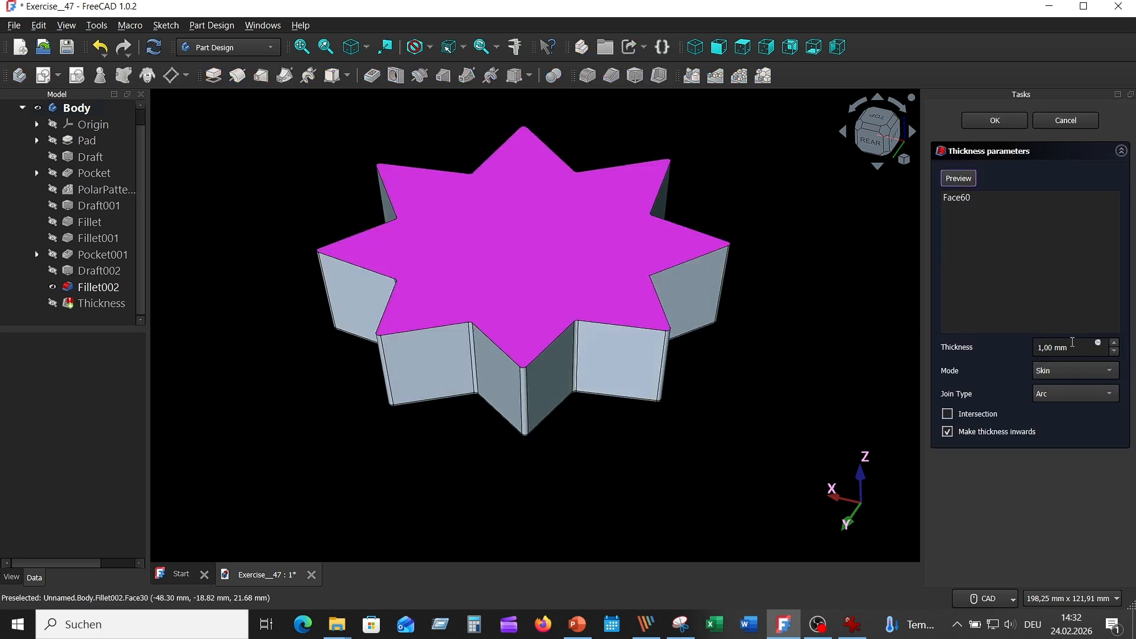
drag(1077, 349, 1010, 345)
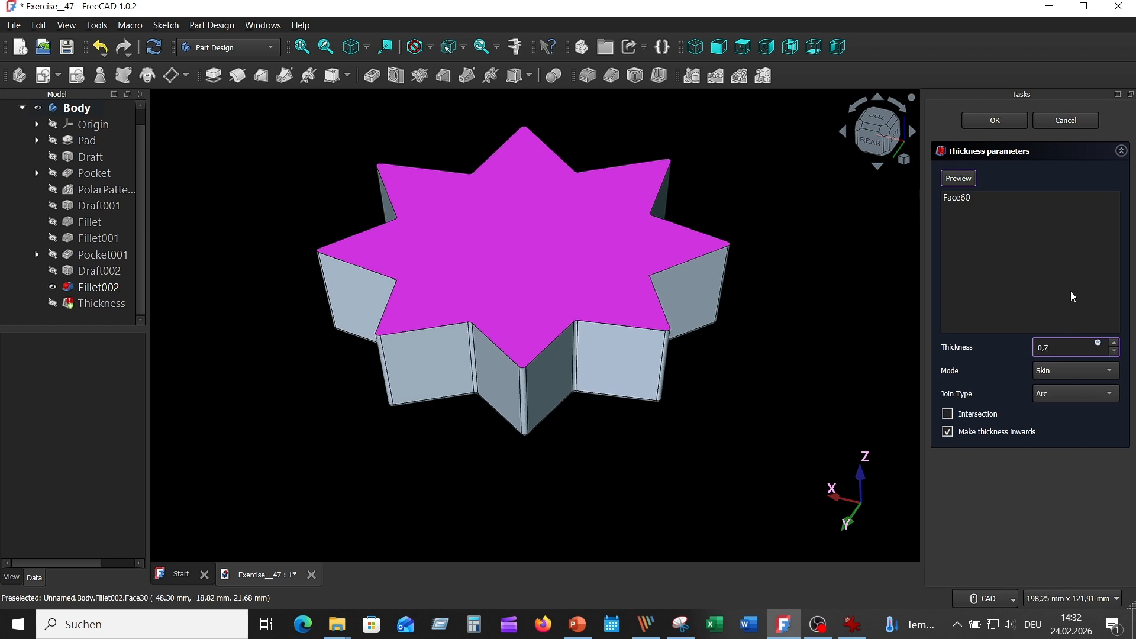
key(Return)
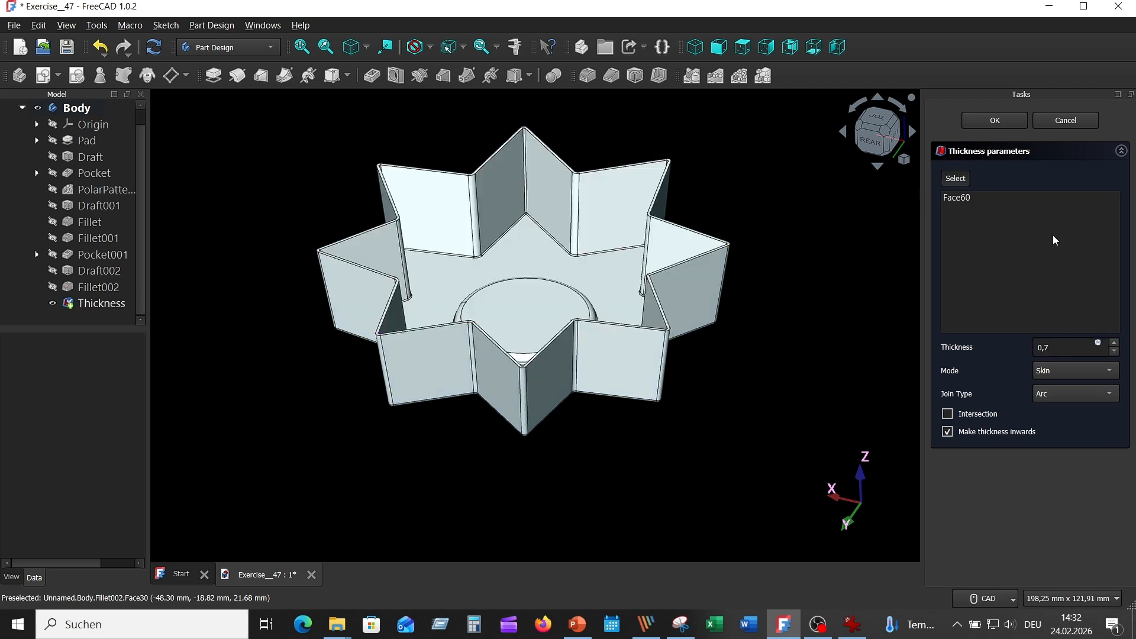
click(1001, 122)
key(2)
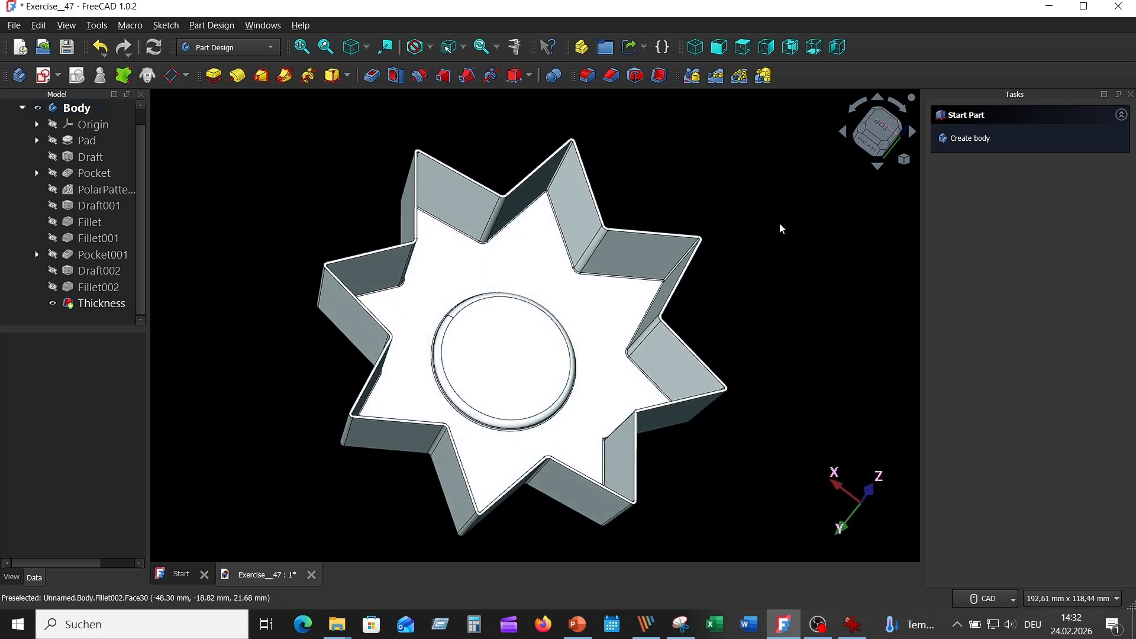